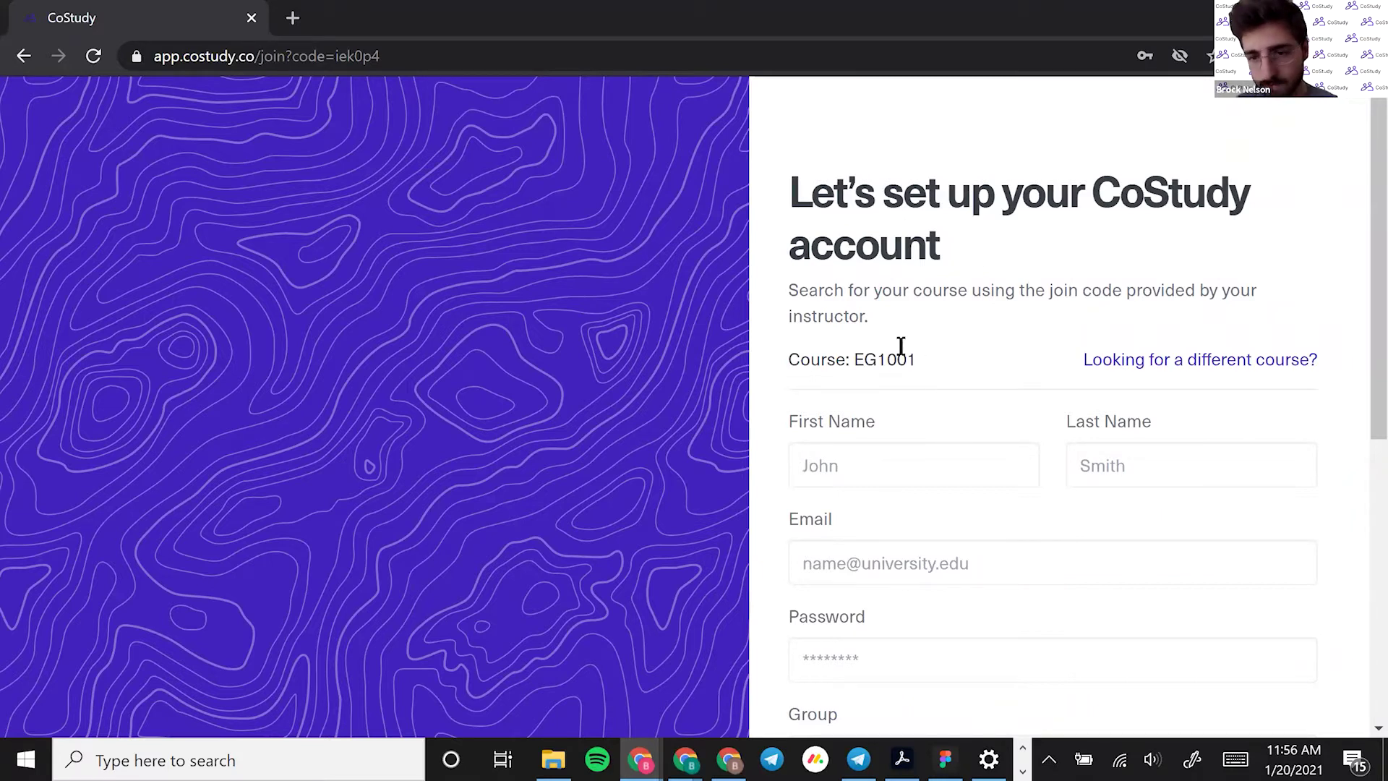
Select the join code on the EG1001 course settings page
{"action": "left_click_drag", "start_coordinate": [899, 318], "coordinate": [806, 298]}
{"action": "left_click", "coordinate": [857, 301]}
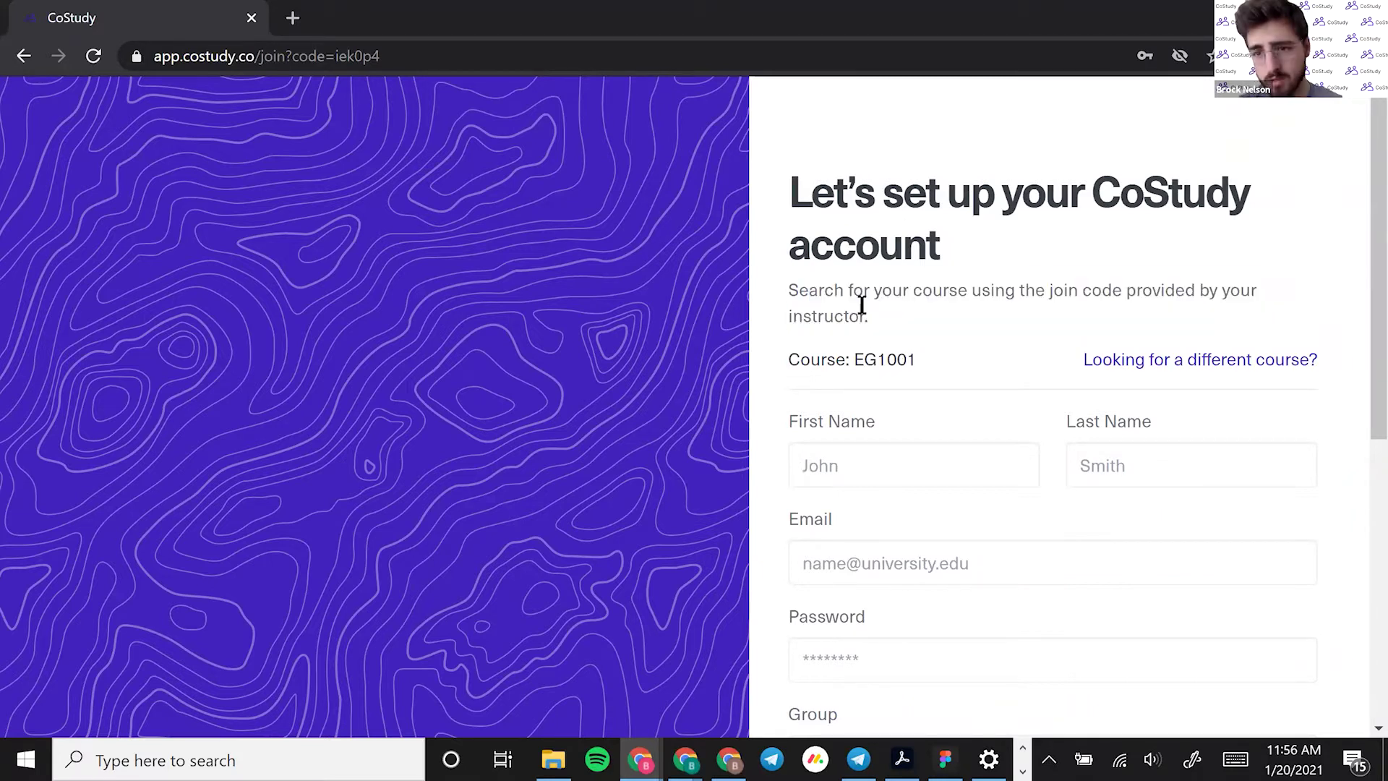
{"action": "left_click", "coordinate": [641, 759]}
{"action": "left_click", "coordinate": [444, 651]}
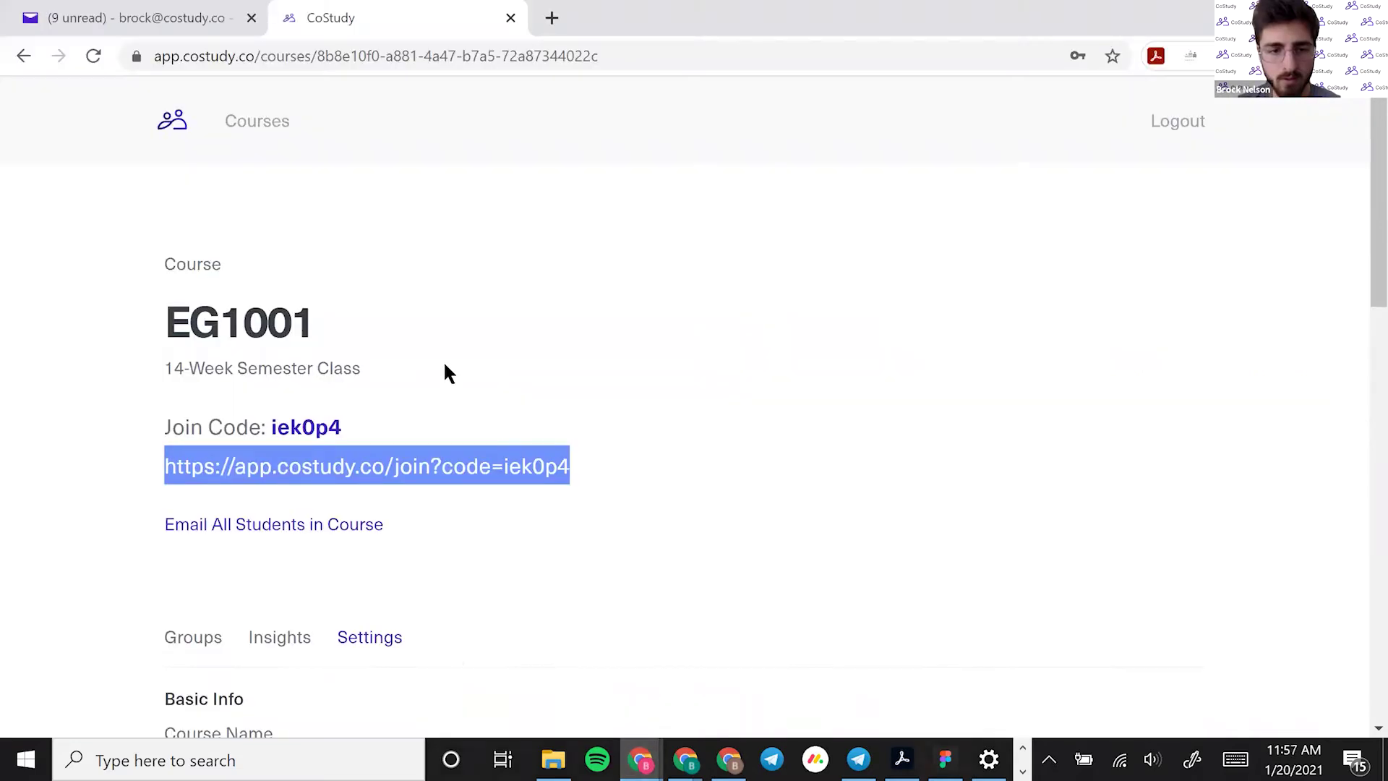
{"action": "double_click", "coordinate": [293, 427]}
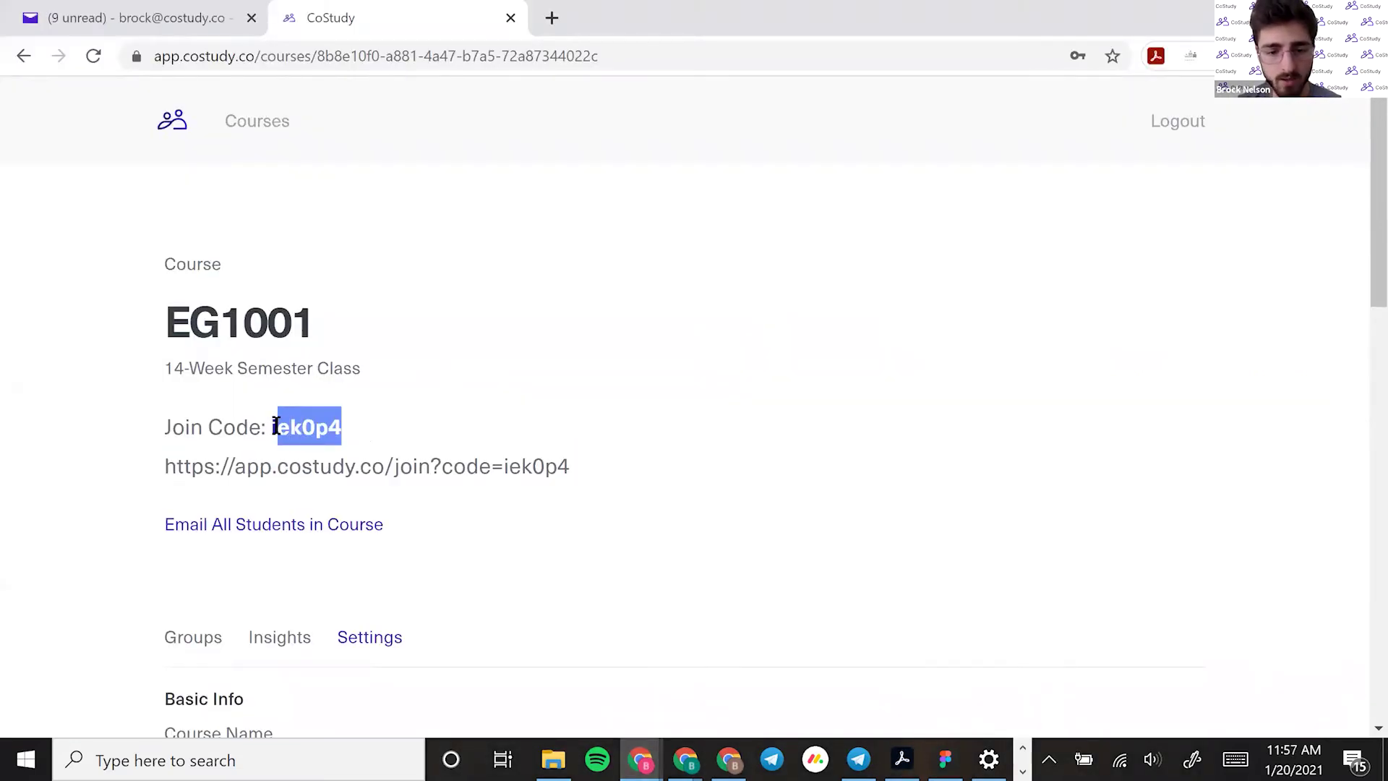
{"action": "left_click", "coordinate": [282, 426]}
Return to the incognito window showing the join link's account setup page
{"action": "left_click", "coordinate": [641, 759]}
{"action": "left_click", "coordinate": [990, 668]}
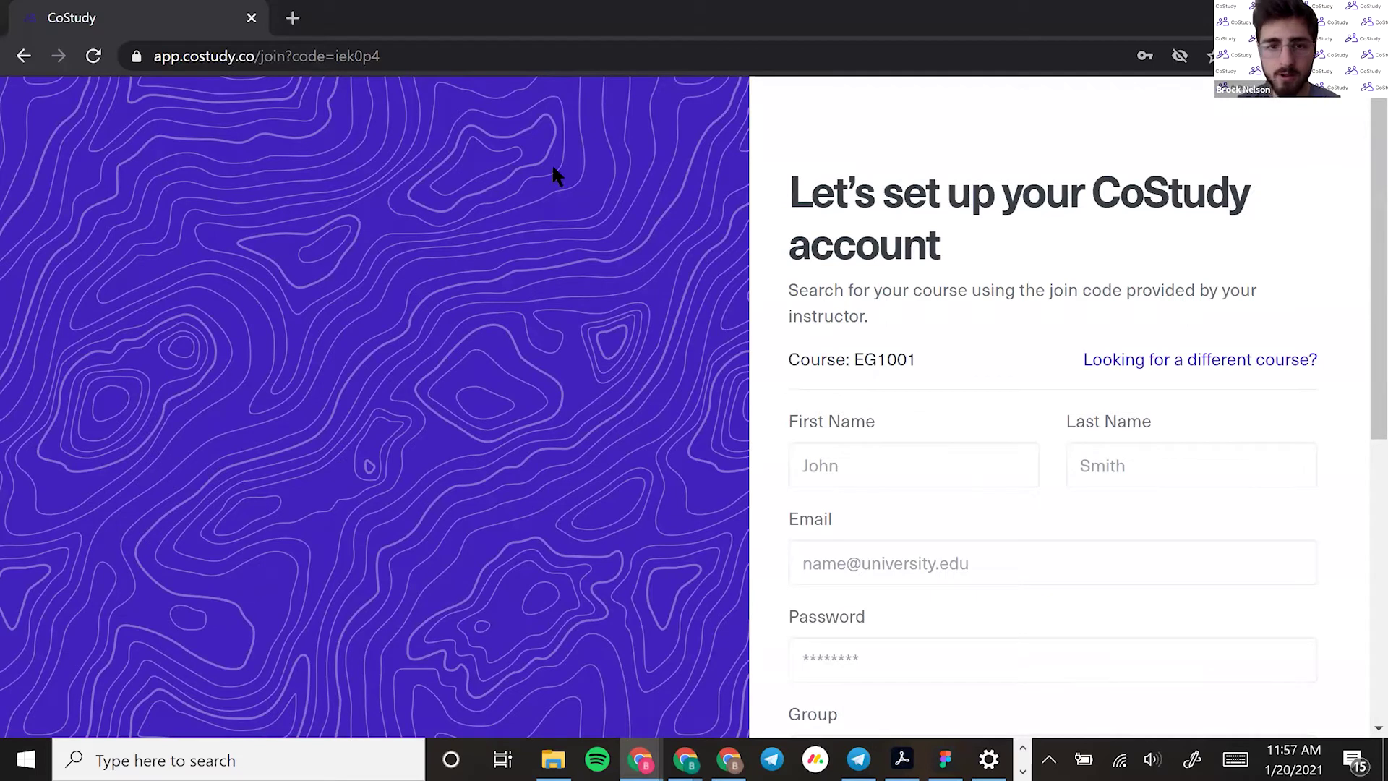
{"action": "scroll", "coordinate": [1121, 480], "scroll_direction": "down", "scroll_amount": 1}
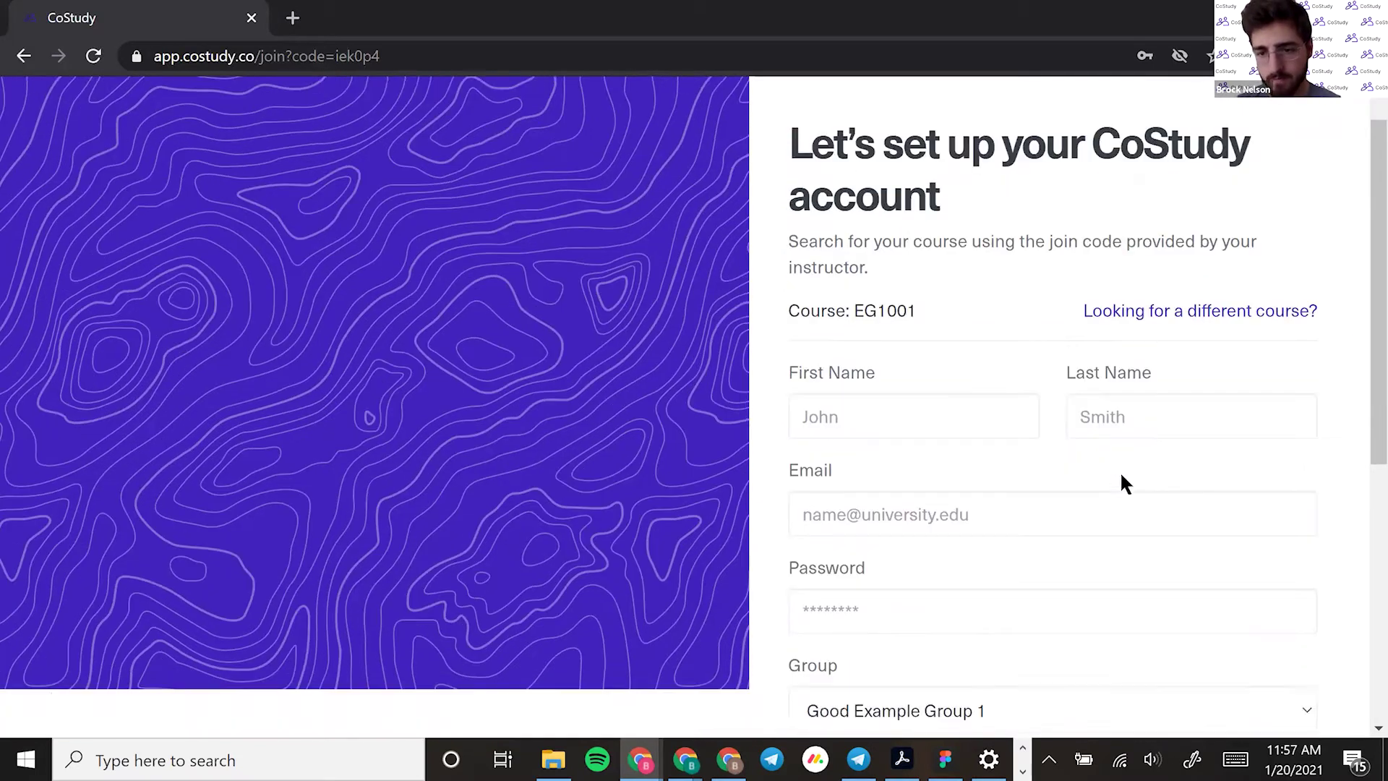
Enter the student's first name, last name and e-mail address in the sign-up form
{"action": "left_click_drag", "start_coordinate": [927, 258], "coordinate": [890, 255]}
{"action": "left_click", "coordinate": [886, 255]}
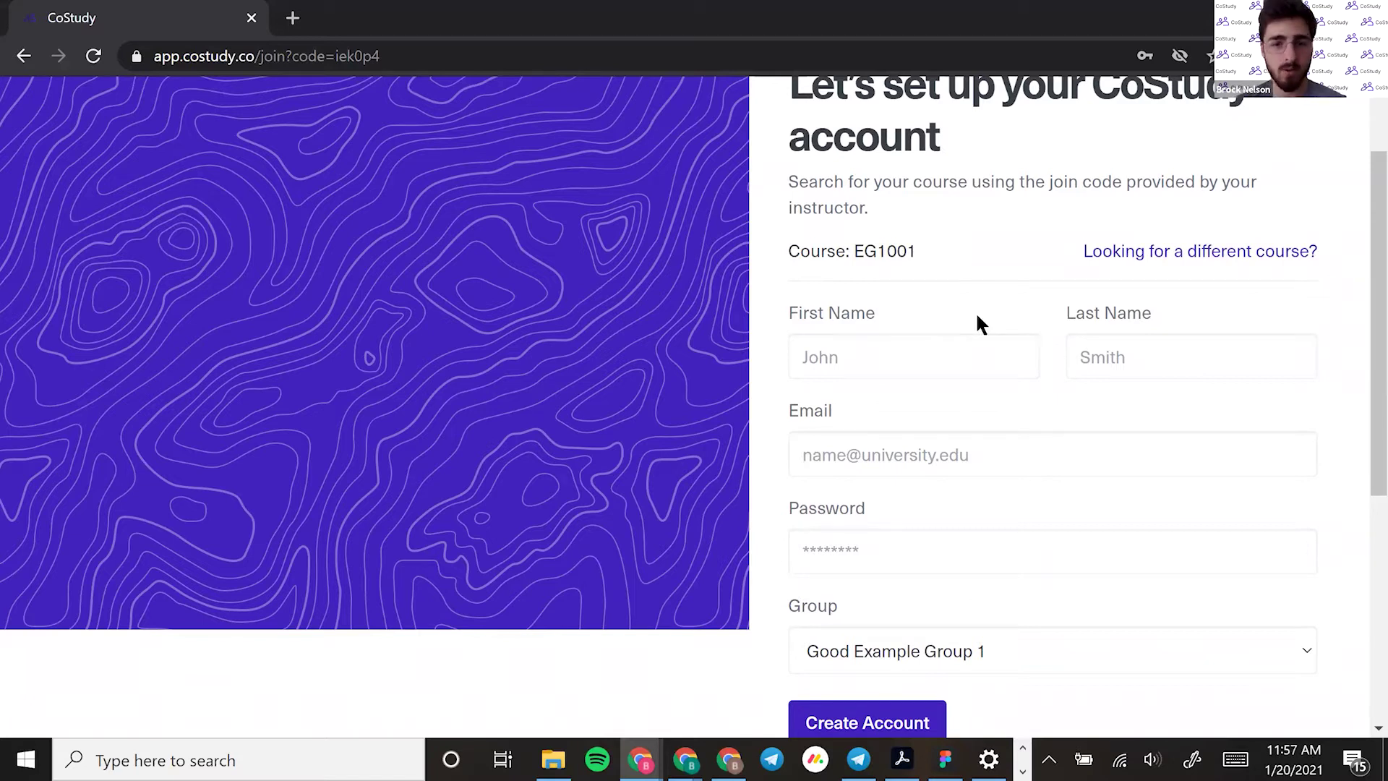
{"action": "left_click", "coordinate": [873, 348]}
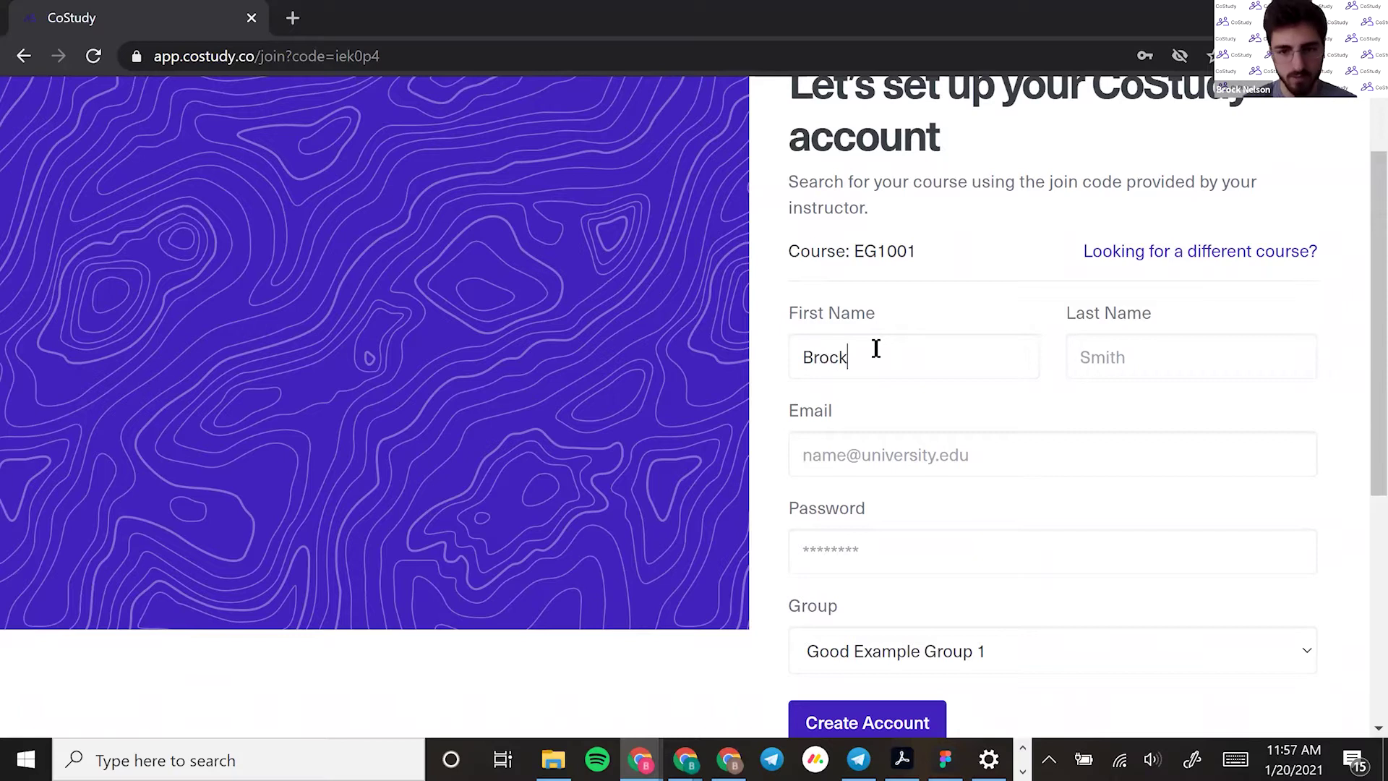
{"action": "key", "text": "Tab"}
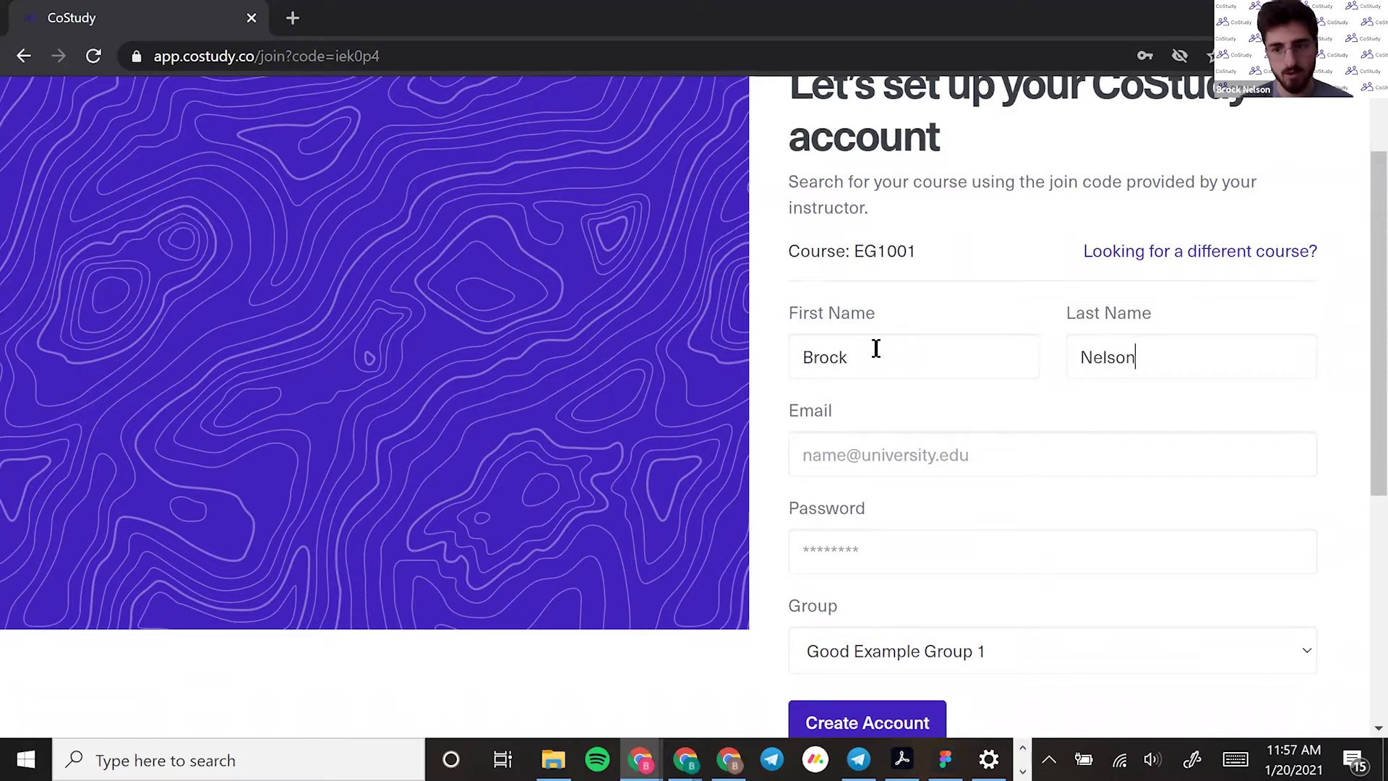
{"action": "key", "text": "Tab"}
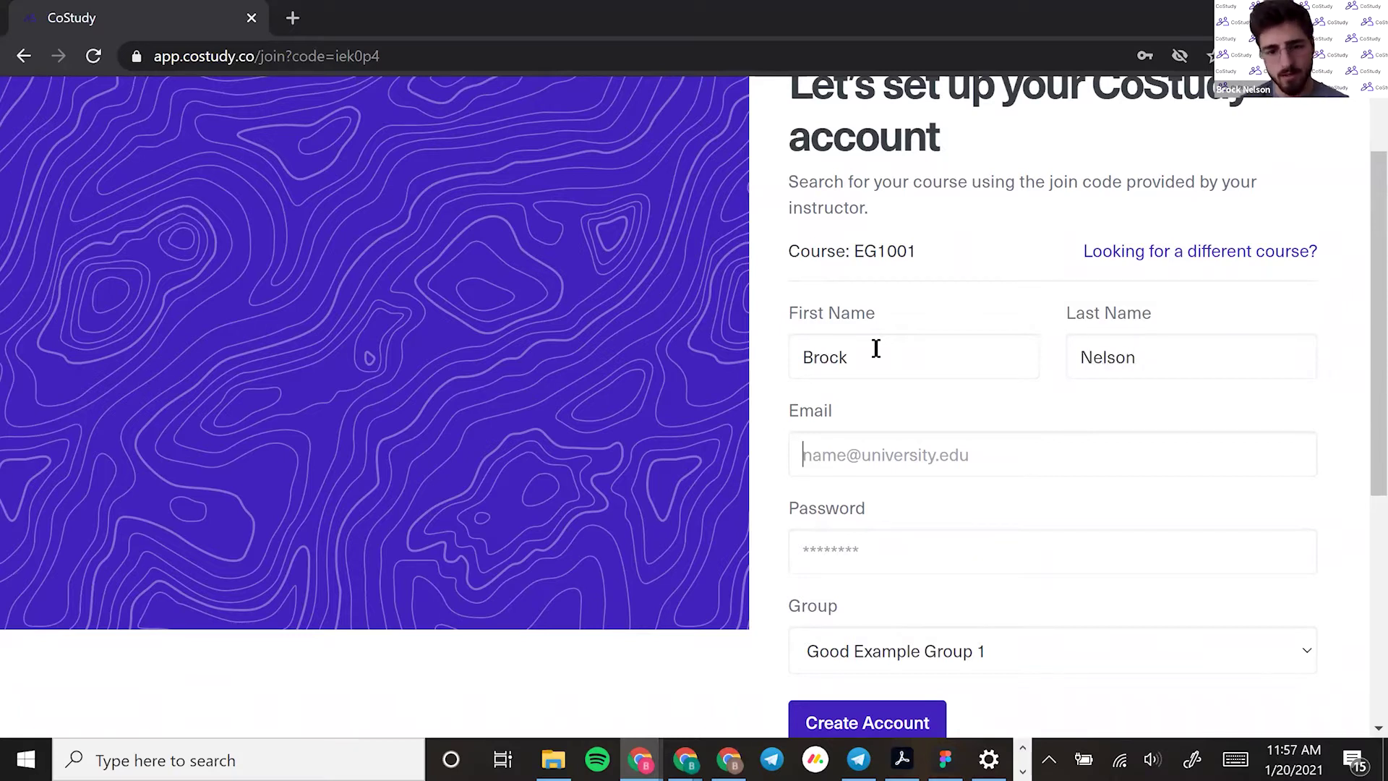
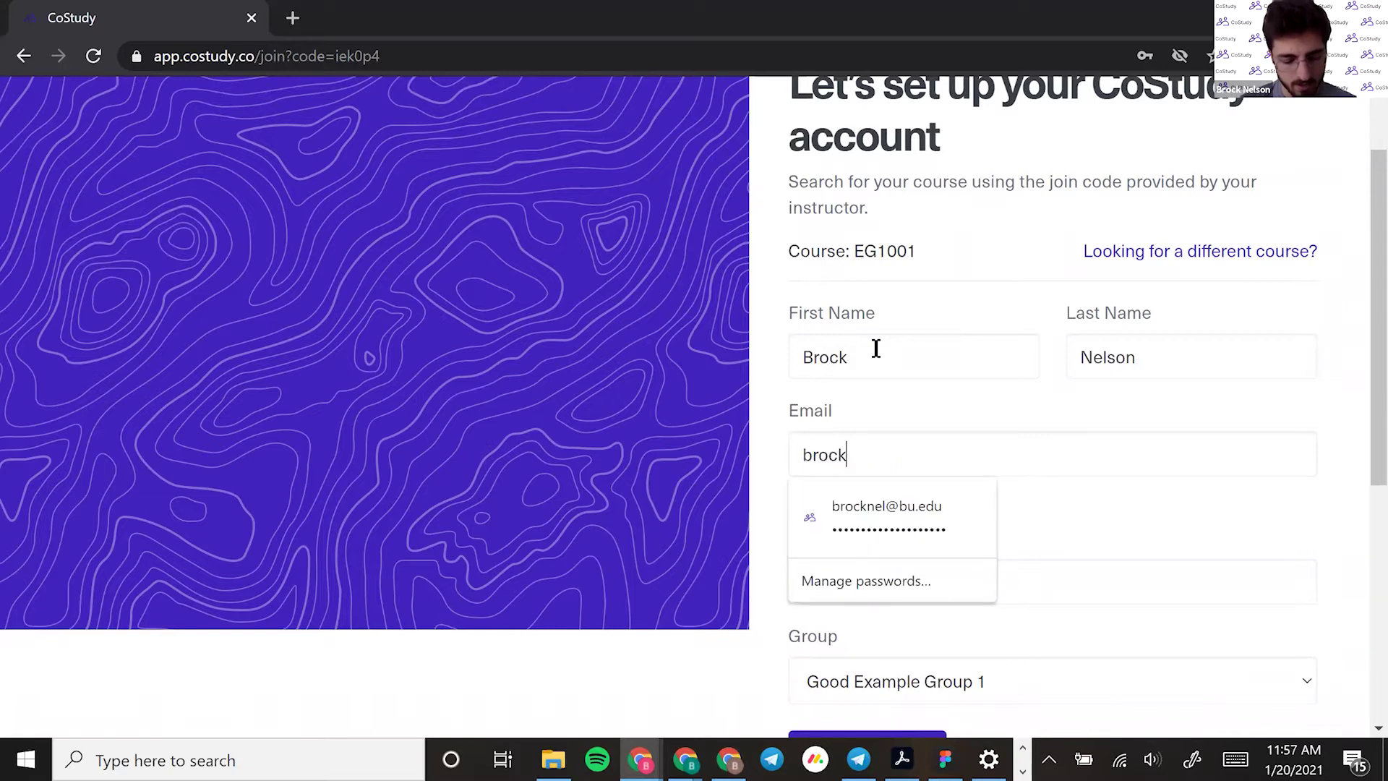
Fill the password from the saved login and keep Good Example Group 1 as the group
{"action": "left_click", "coordinate": [904, 544]}
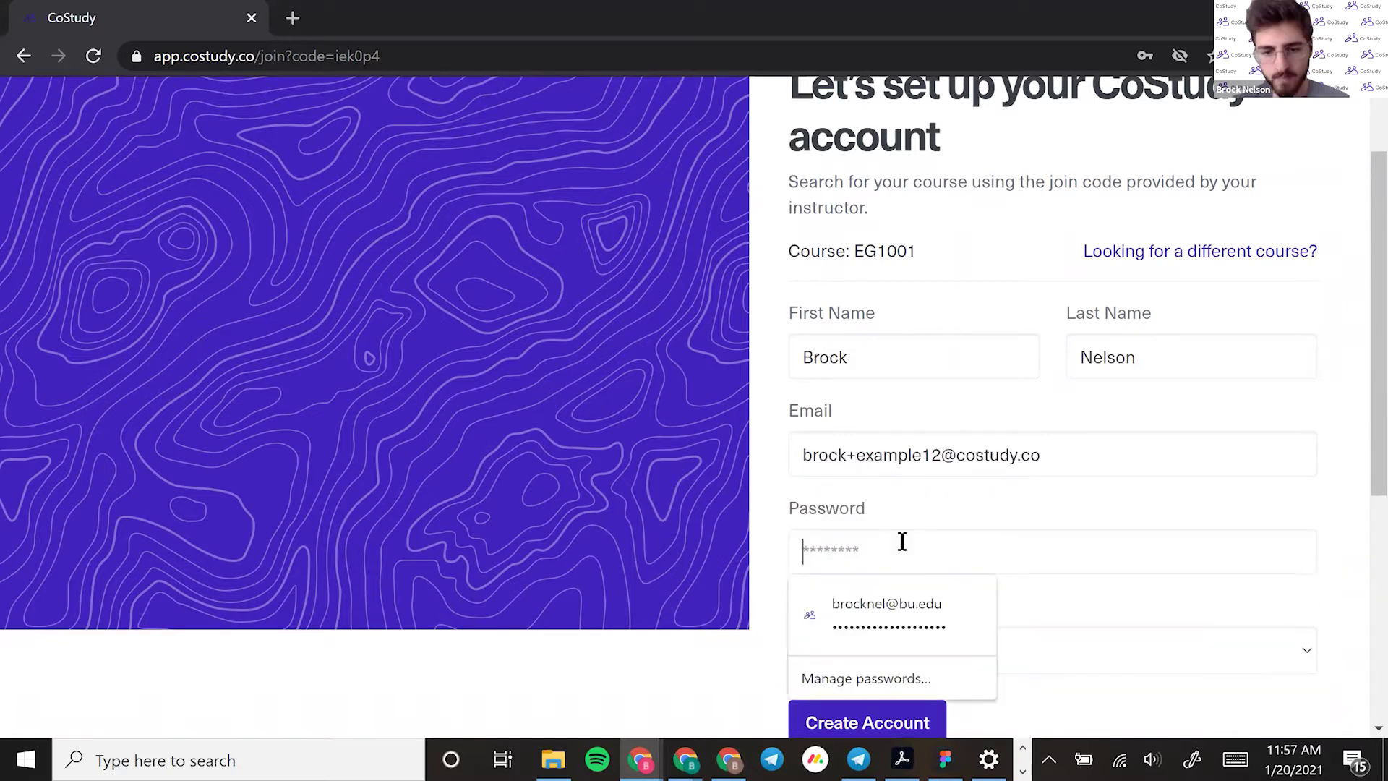
{"action": "left_click", "coordinate": [921, 597]}
{"action": "scroll", "coordinate": [918, 596], "scroll_direction": "down", "scroll_amount": 3}
{"action": "left_click", "coordinate": [871, 432]}
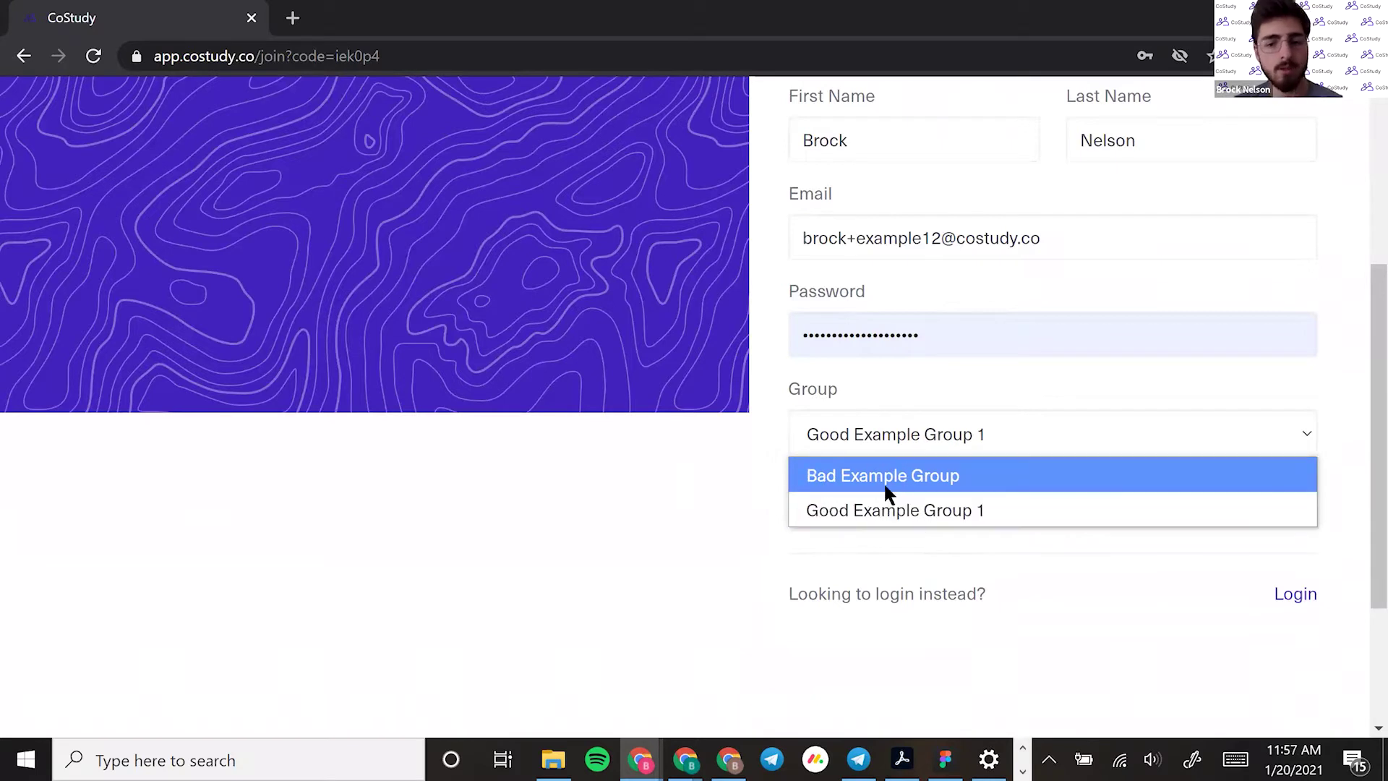
{"action": "left_click", "coordinate": [894, 513]}
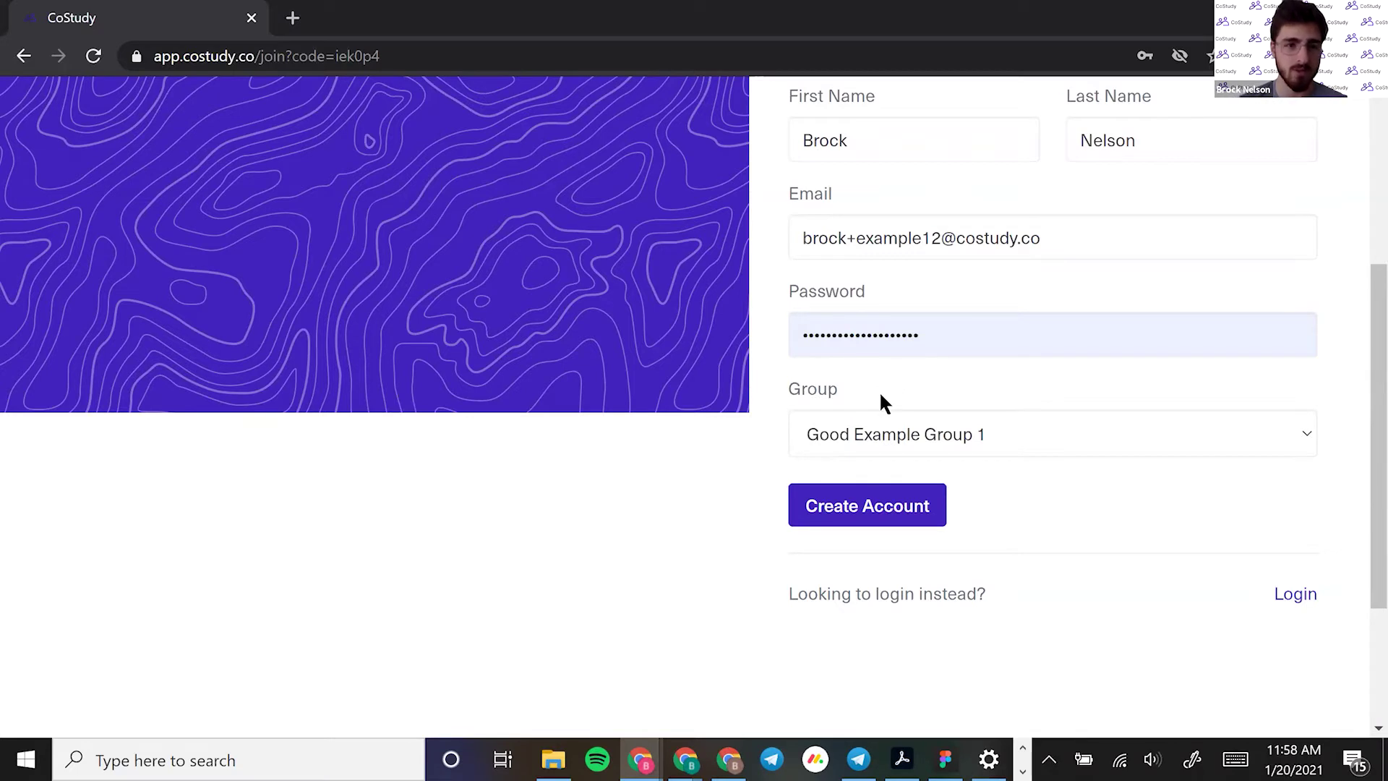
Create the account and open the EG1001 course group page
{"action": "left_click", "coordinate": [812, 512]}
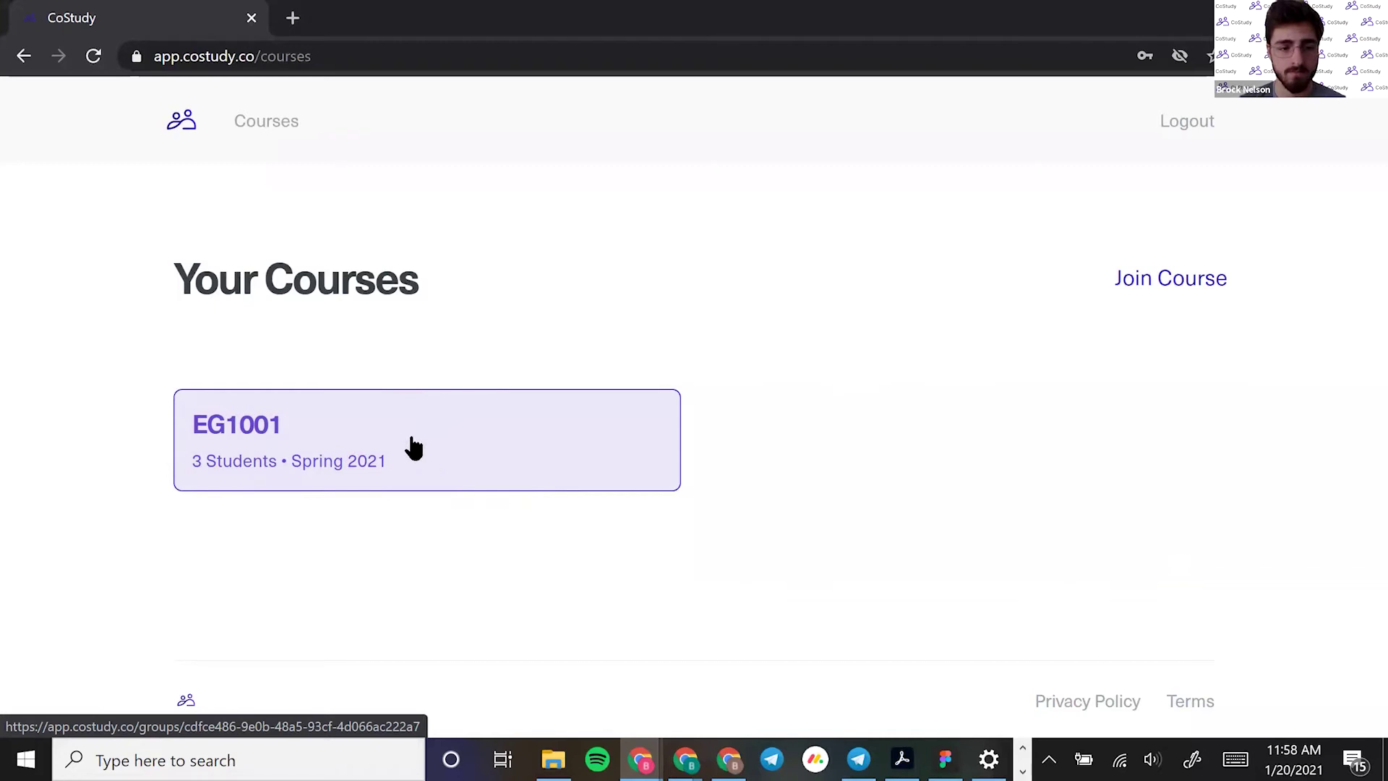
{"action": "left_click", "coordinate": [412, 450]}
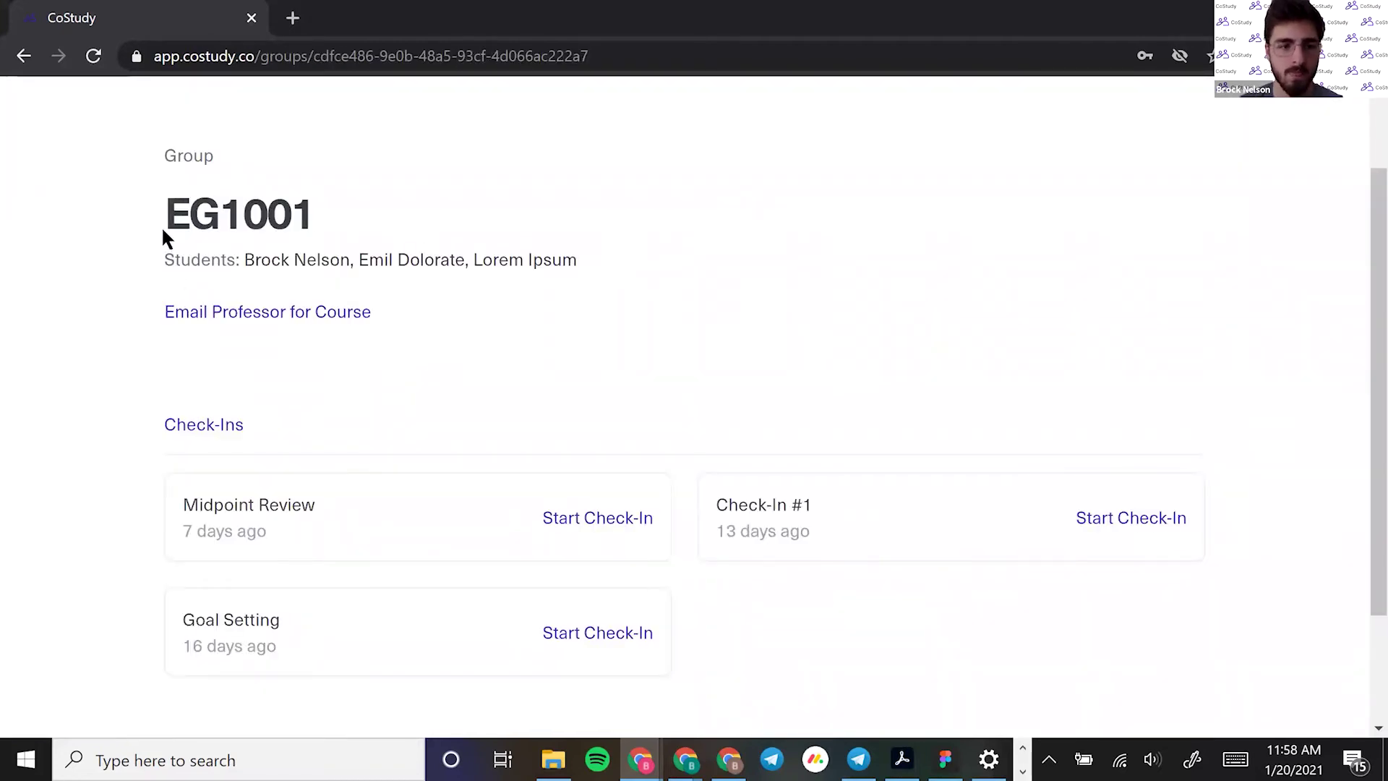
{"action": "left_click_drag", "start_coordinate": [163, 225], "coordinate": [298, 217]}
{"action": "left_click", "coordinate": [247, 261]}
{"action": "left_click_drag", "start_coordinate": [246, 262], "coordinate": [480, 262]}
{"action": "left_click", "coordinate": [443, 269]}
{"action": "left_click", "coordinate": [474, 269]}
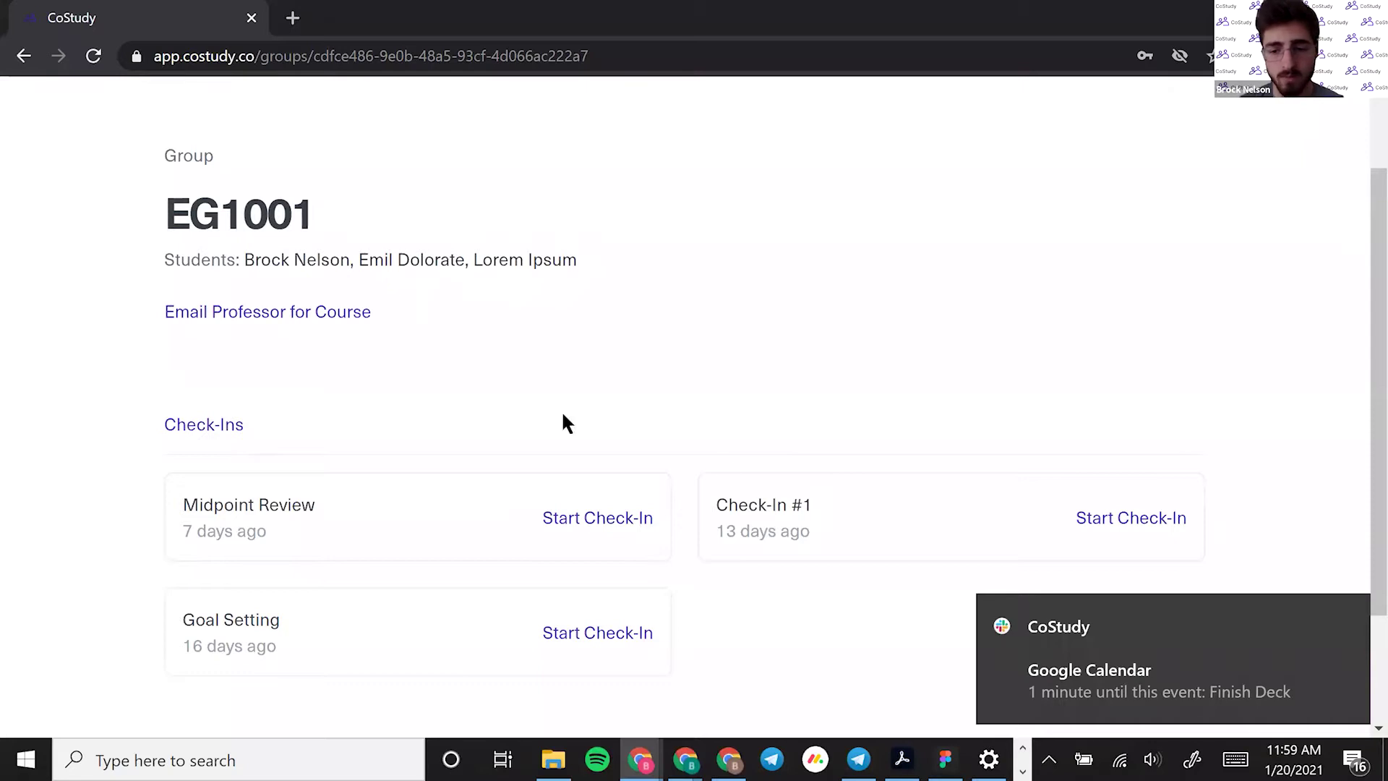
Dismiss the calendar reminder and open the Check-In #1 review form
{"action": "left_click", "coordinate": [1350, 614]}
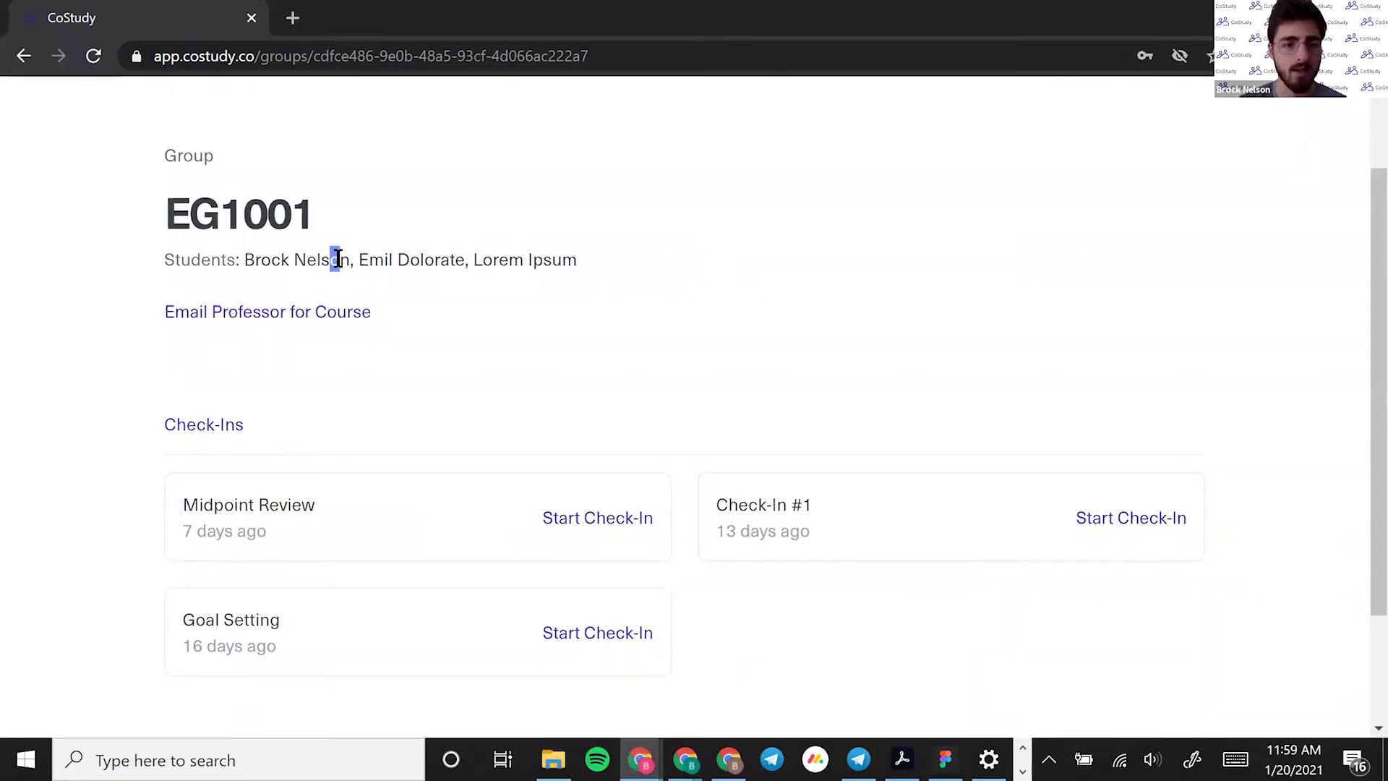
{"action": "left_click_drag", "start_coordinate": [344, 261], "coordinate": [458, 263]}
{"action": "left_click", "coordinate": [461, 265]}
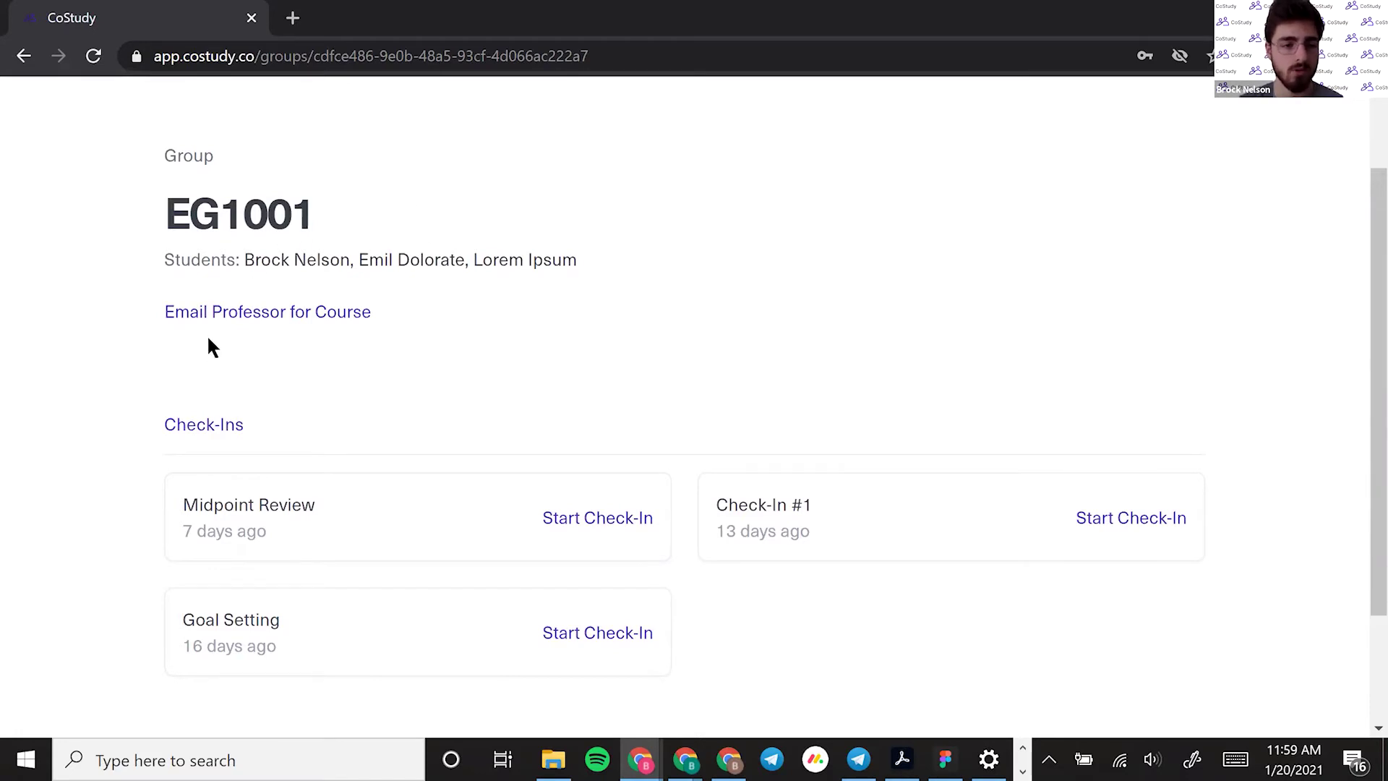
{"action": "scroll", "coordinate": [180, 434], "scroll_direction": "down", "scroll_amount": 3}
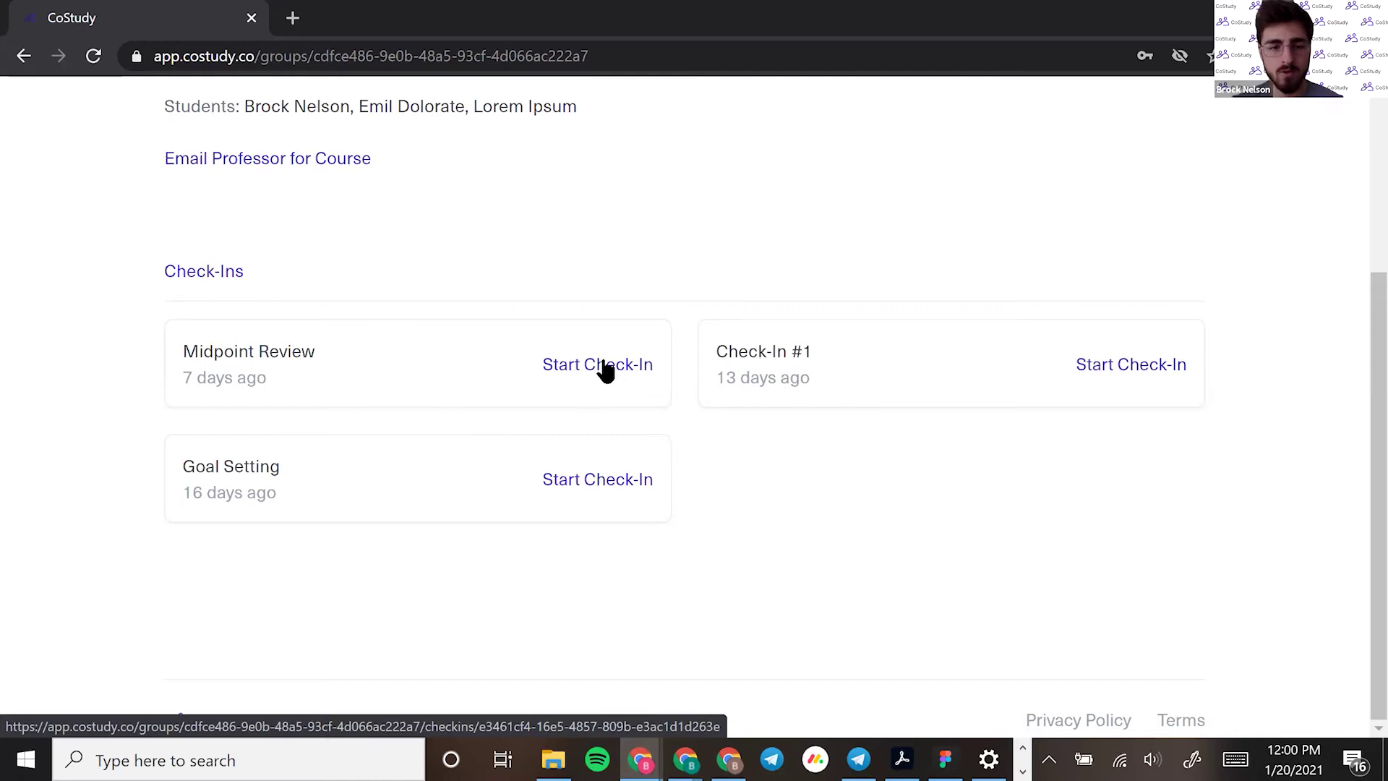
{"action": "left_click", "coordinate": [533, 365]}
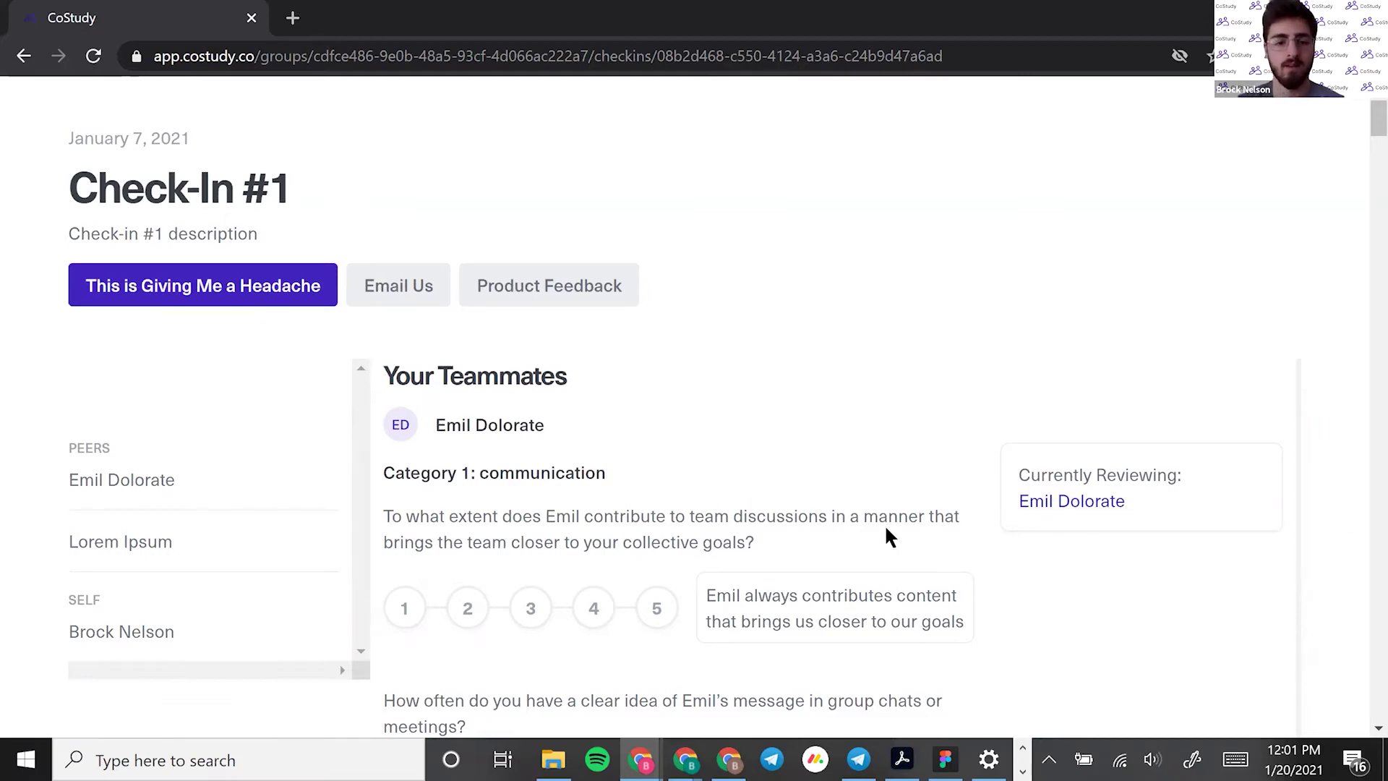
{"action": "scroll", "coordinate": [593, 493], "scroll_direction": "down", "scroll_amount": 2}
{"action": "scroll", "coordinate": [593, 494], "scroll_direction": "up", "scroll_amount": 1}
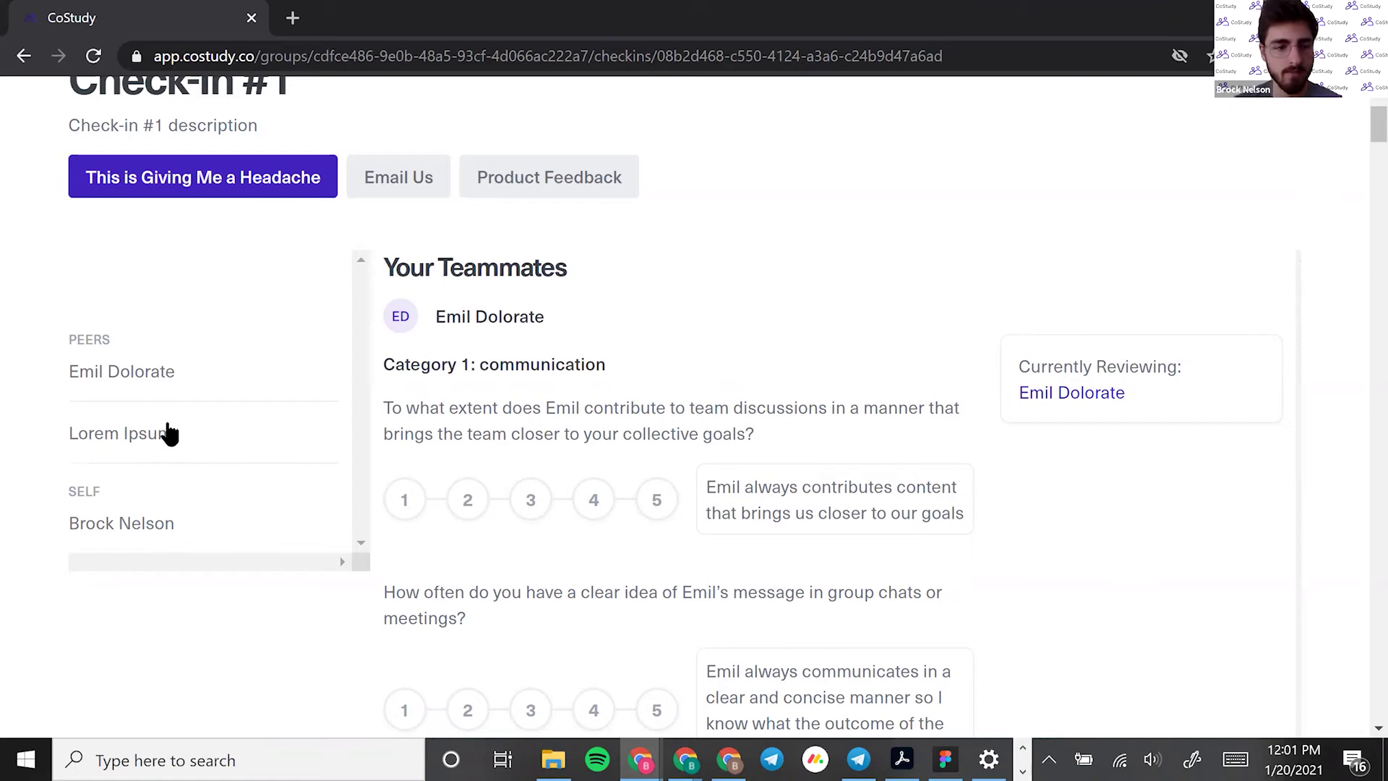
{"action": "left_click", "coordinate": [147, 441]}
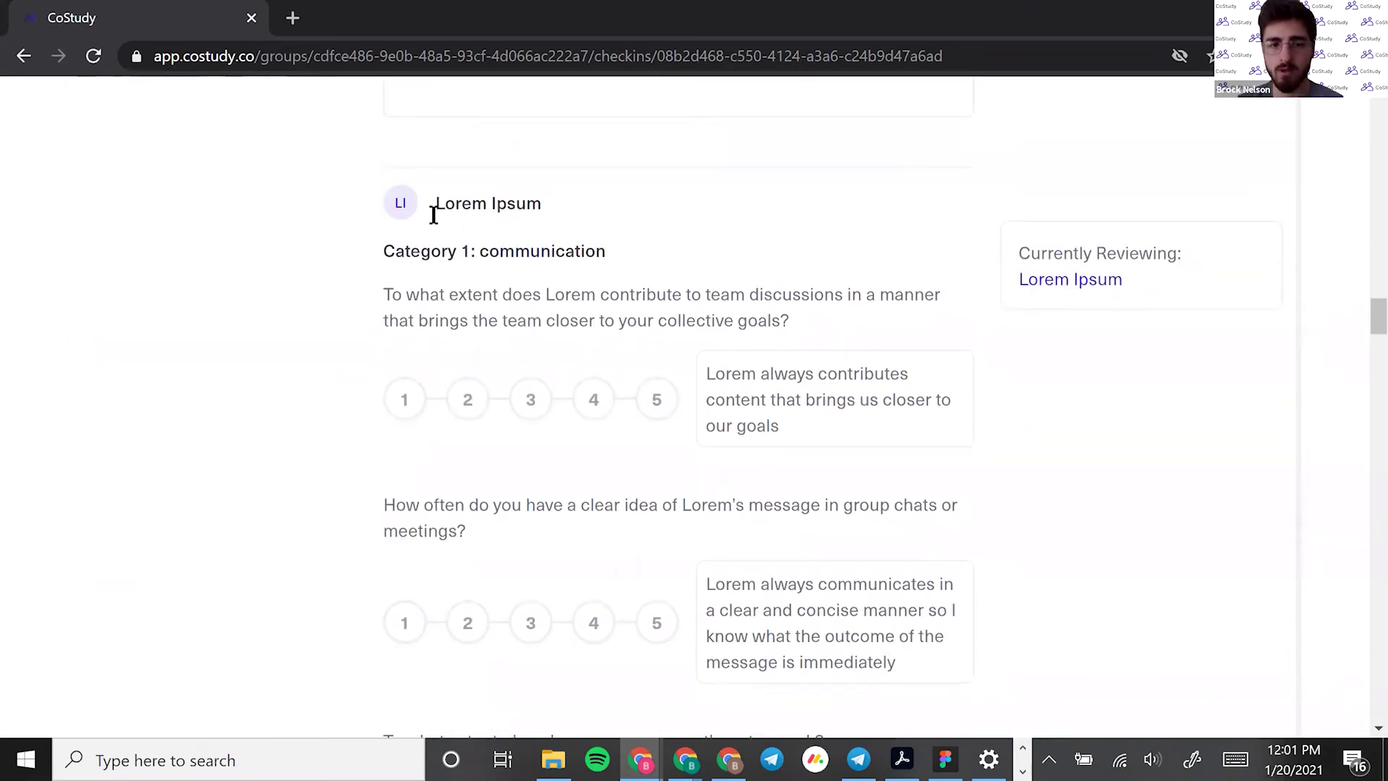
{"action": "scroll", "coordinate": [362, 304], "scroll_direction": "up", "scroll_amount": 15}
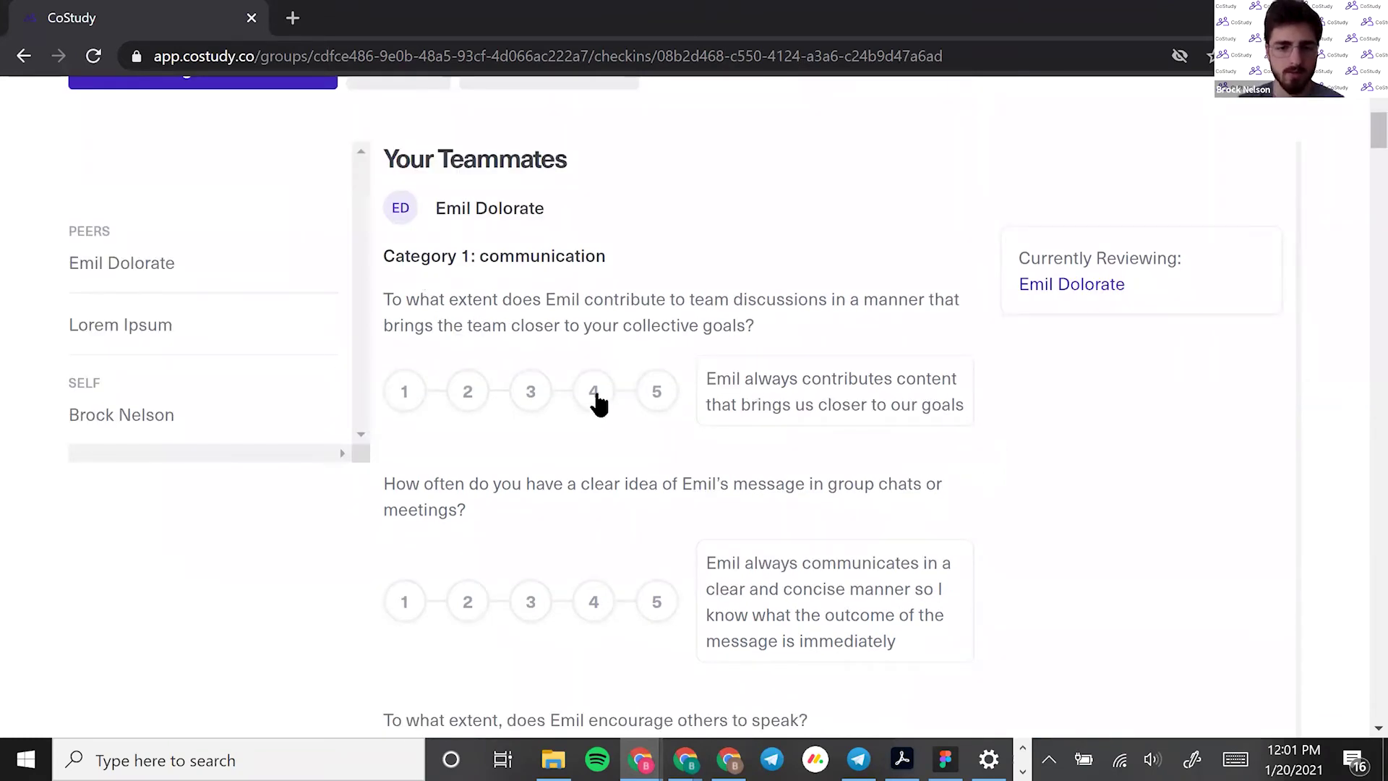
{"action": "scroll", "coordinate": [586, 370], "scroll_direction": "up", "scroll_amount": 2}
{"action": "scroll", "coordinate": [590, 403], "scroll_direction": "down", "scroll_amount": 2}
{"action": "scroll", "coordinate": [599, 403], "scroll_direction": "up", "scroll_amount": 2}
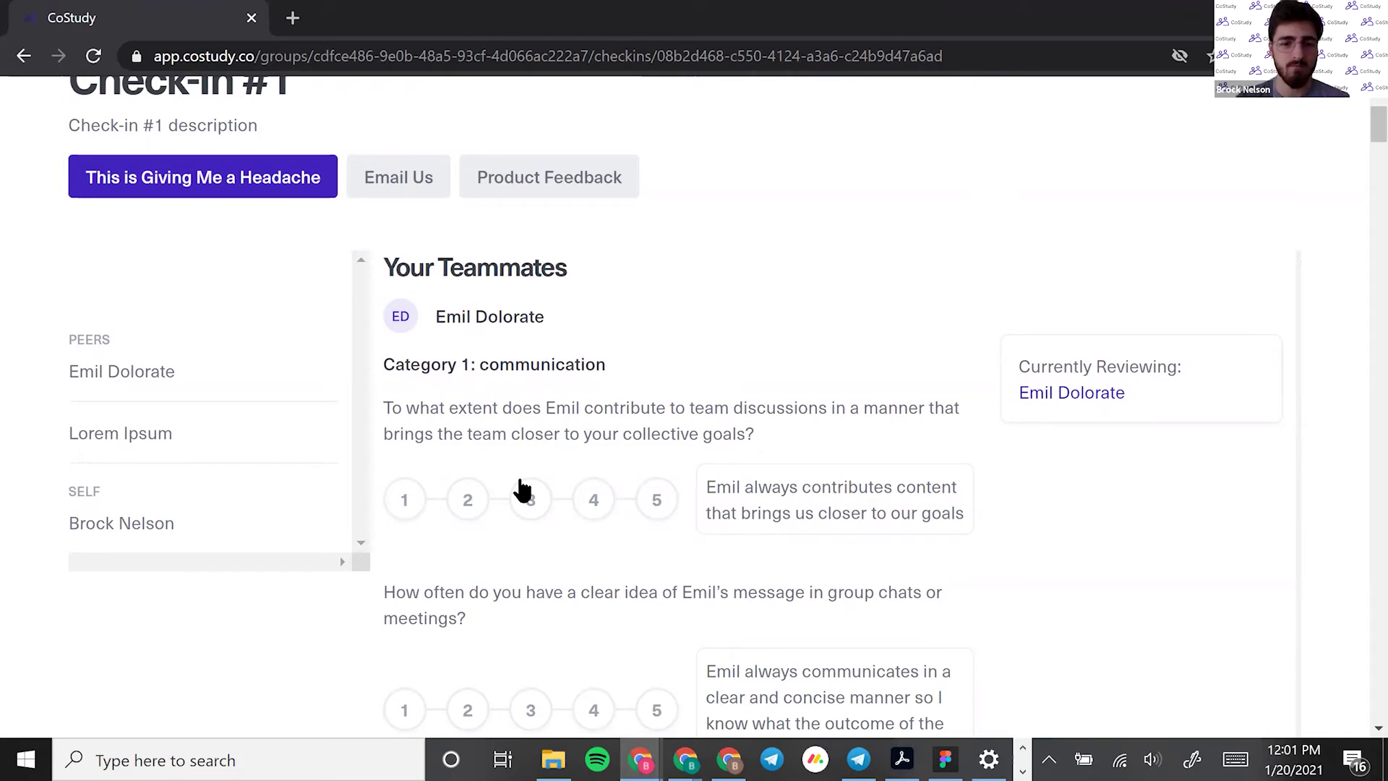
Rate the teammate's discussion contribution 4, clarity 5, lateness Yes with advance notice 2
{"action": "left_click", "coordinate": [594, 499]}
{"action": "scroll", "coordinate": [622, 549], "scroll_direction": "down", "scroll_amount": 3}
{"action": "left_click", "coordinate": [657, 499]}
{"action": "scroll", "coordinate": [564, 585], "scroll_direction": "down", "scroll_amount": 2}
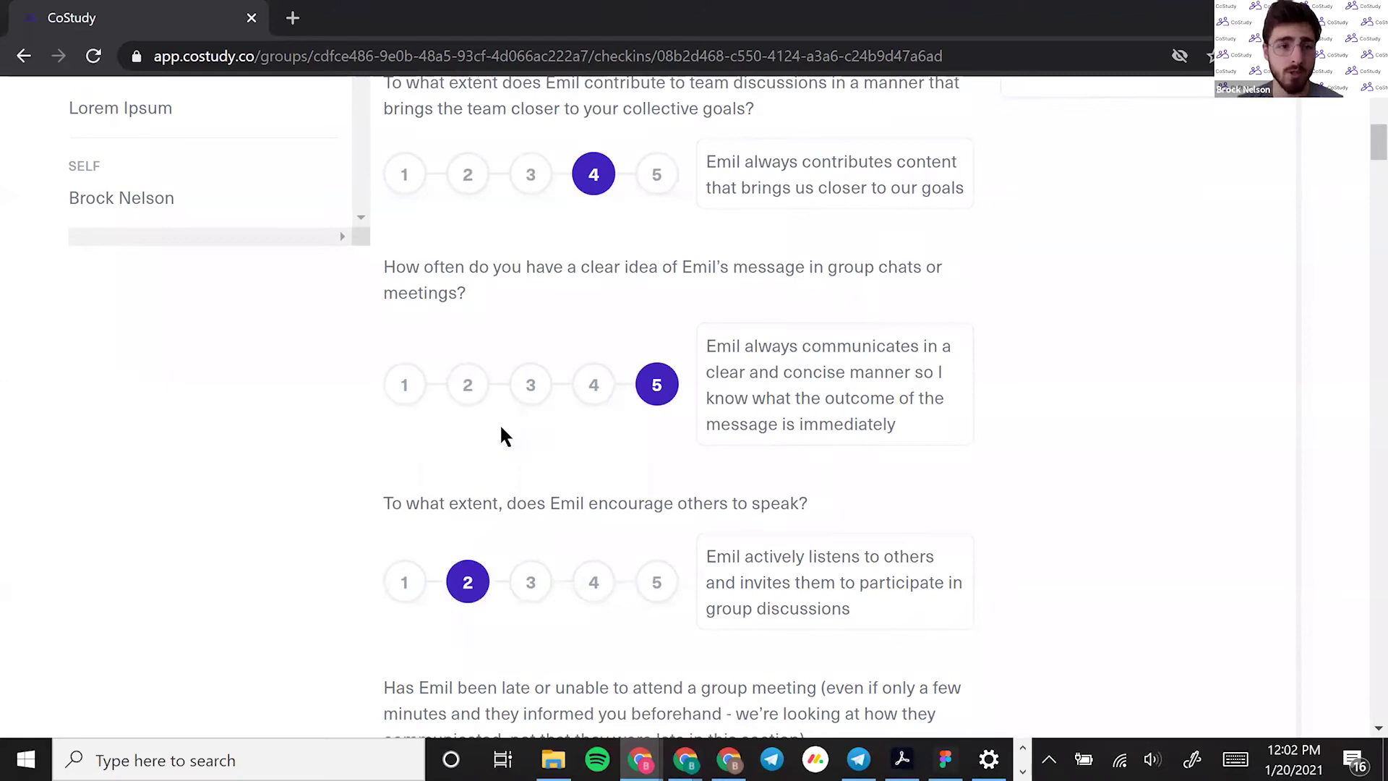
{"action": "scroll", "coordinate": [509, 427], "scroll_direction": "down", "scroll_amount": 4}
{"action": "scroll", "coordinate": [518, 419], "scroll_direction": "down", "scroll_amount": 1}
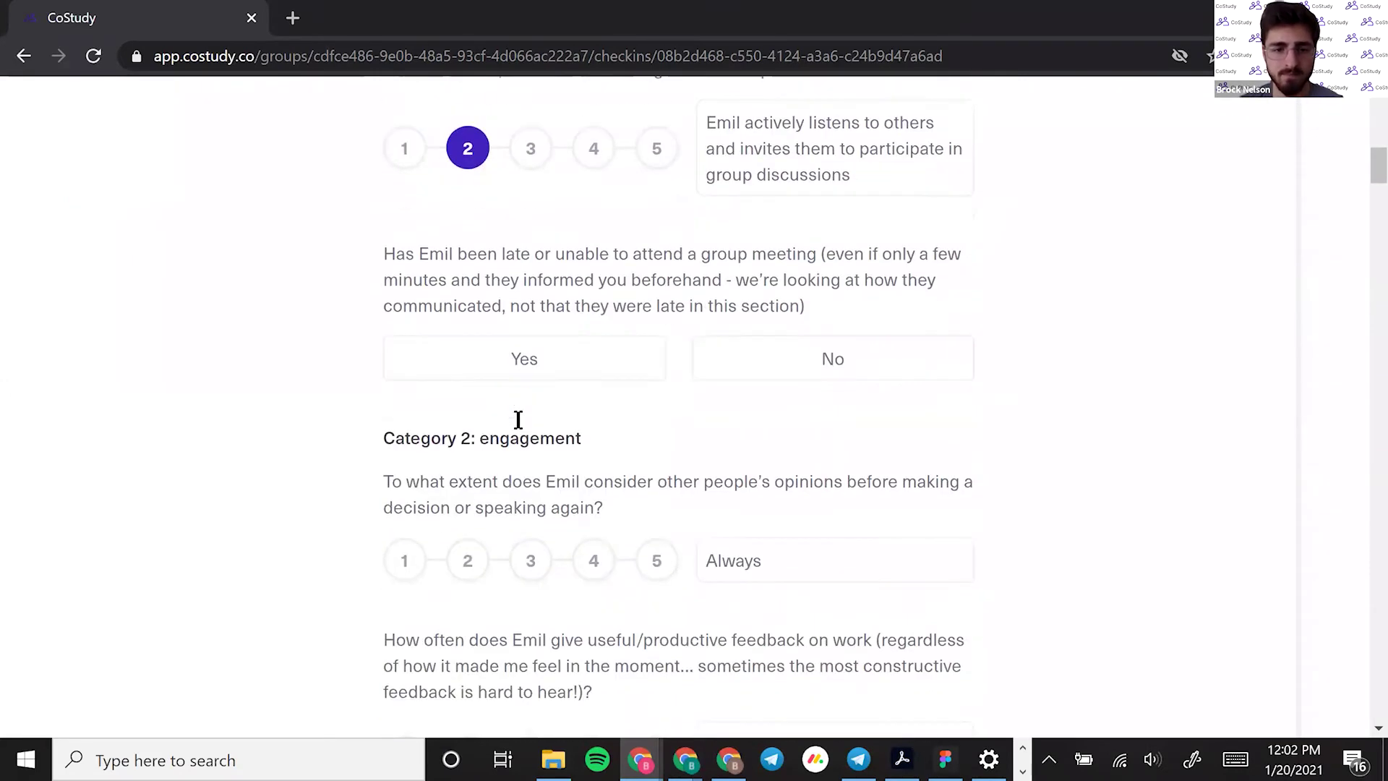
{"action": "left_click", "coordinate": [626, 361]}
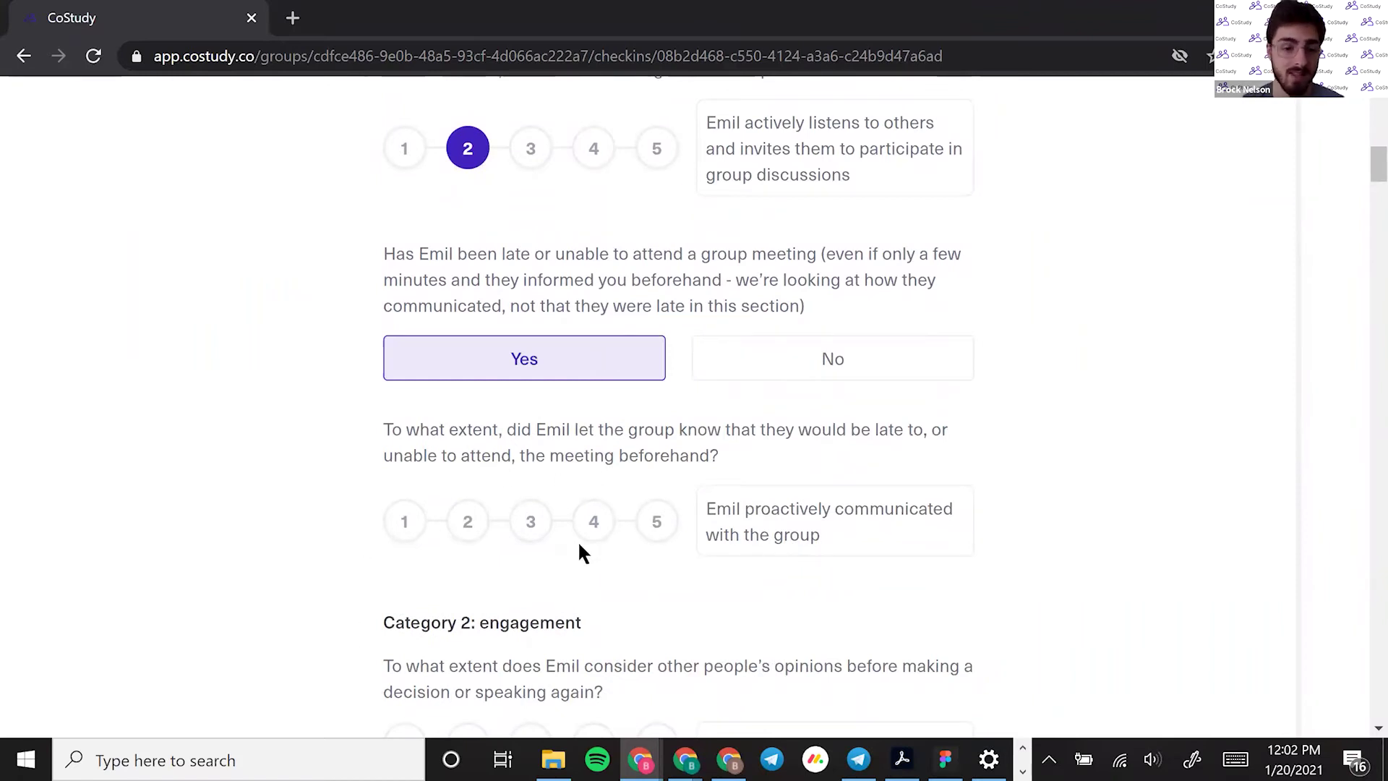
{"action": "left_click", "coordinate": [459, 540]}
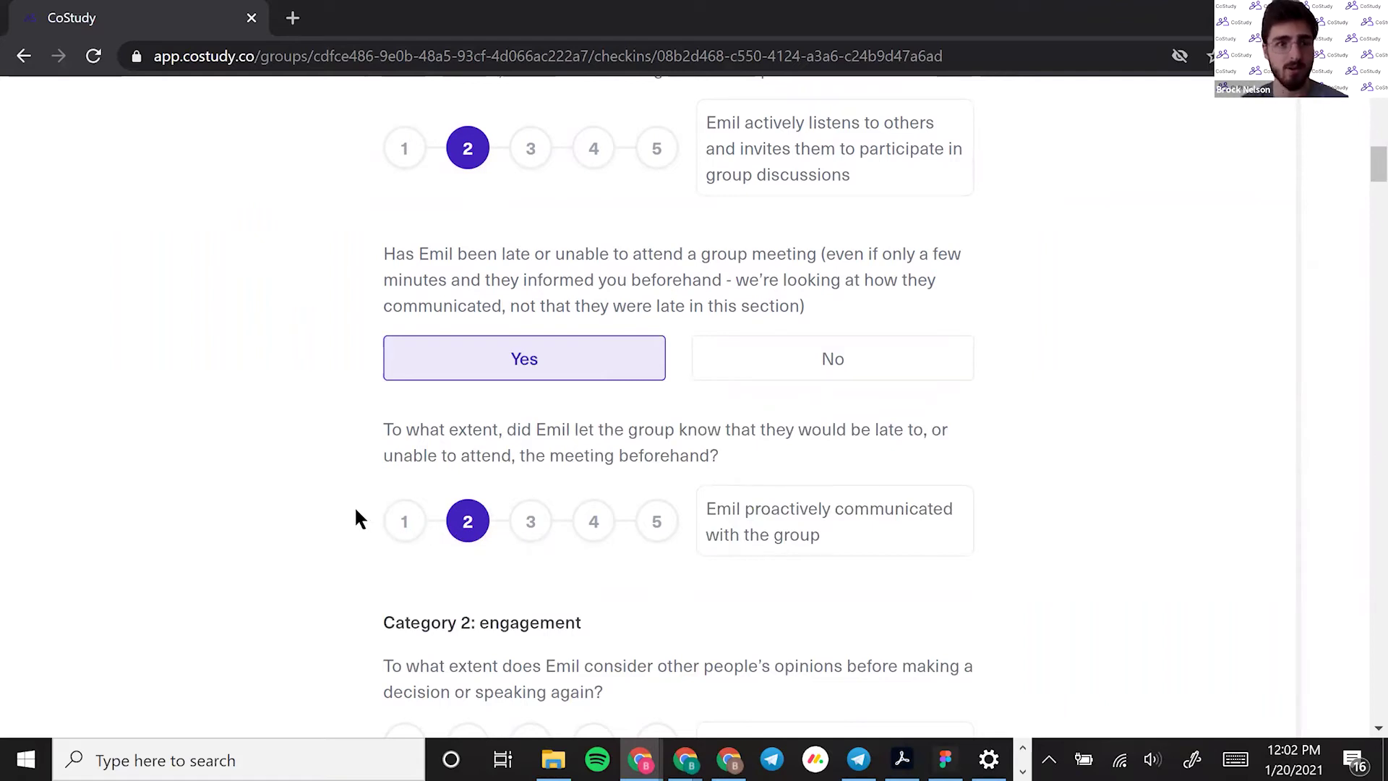
Rate considering others' opinions 4, useful feedback 5 and weighing in 3
{"action": "scroll", "coordinate": [283, 496], "scroll_direction": "down", "scroll_amount": 11}
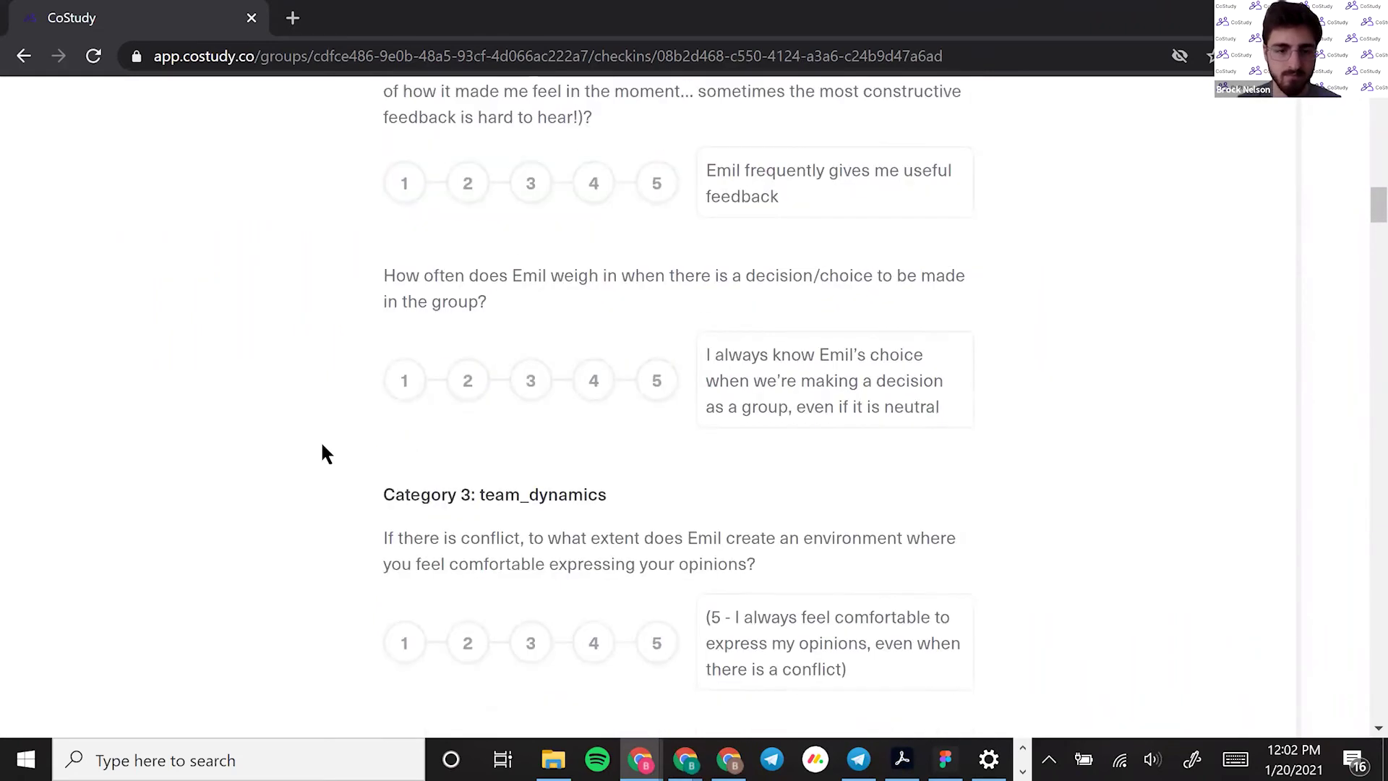
{"action": "scroll", "coordinate": [351, 470], "scroll_direction": "up", "scroll_amount": 3}
{"action": "left_click", "coordinate": [606, 216]}
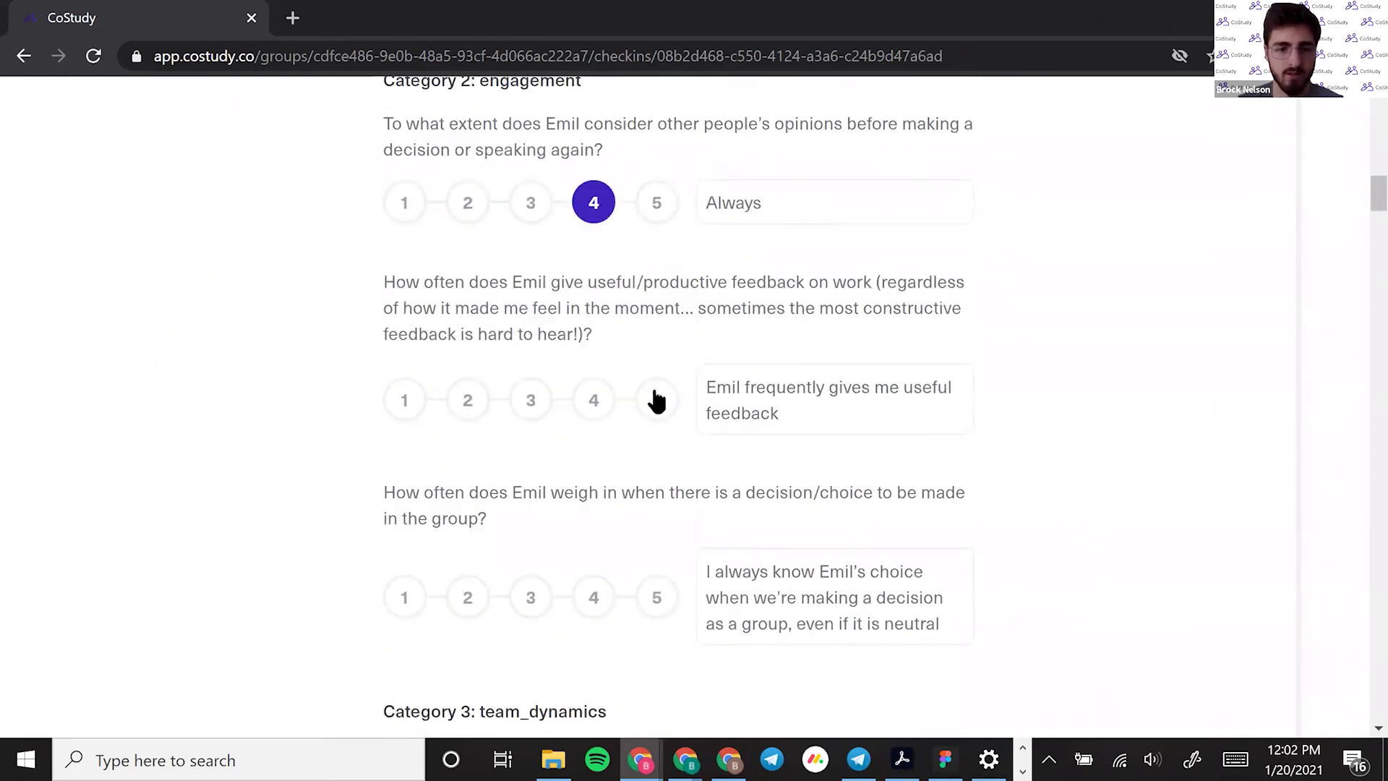
{"action": "left_click", "coordinate": [654, 398]}
{"action": "left_click", "coordinate": [540, 596]}
{"action": "scroll", "coordinate": [539, 579], "scroll_direction": "down", "scroll_amount": 3}
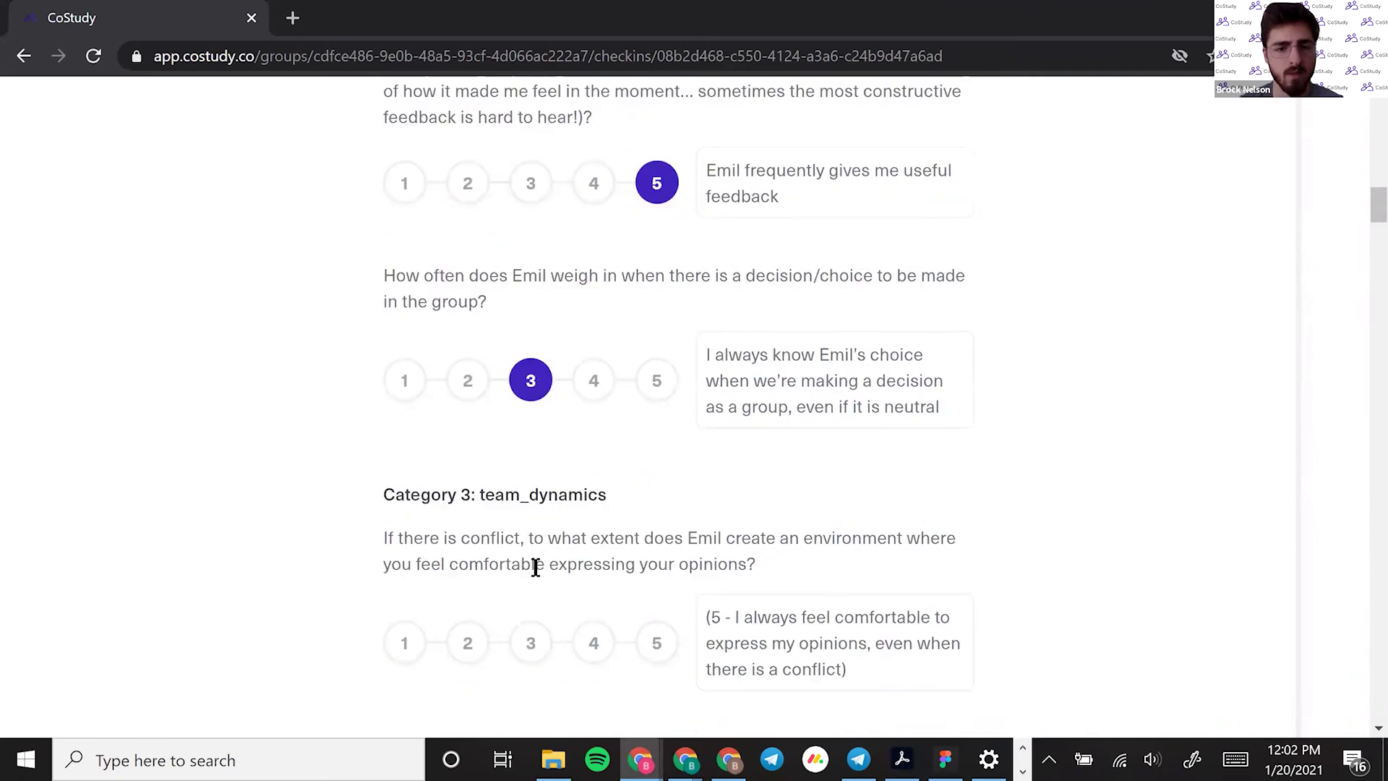
{"action": "scroll", "coordinate": [517, 558], "scroll_direction": "down", "scroll_amount": 3}
{"action": "scroll", "coordinate": [515, 557], "scroll_direction": "down", "scroll_amount": 15}
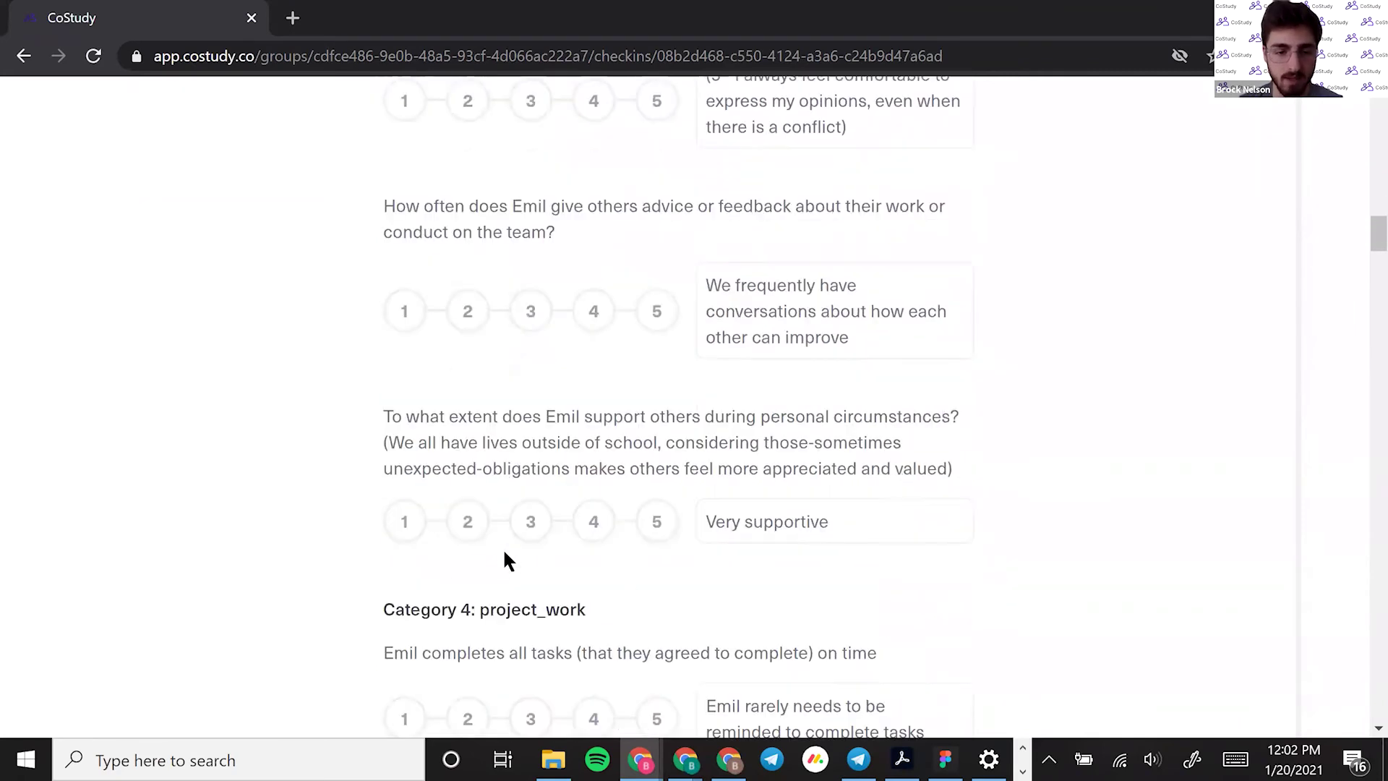
Start the positive-contribution comment with the draft word 'Advice', then trim it
{"action": "left_click", "coordinate": [494, 390]}
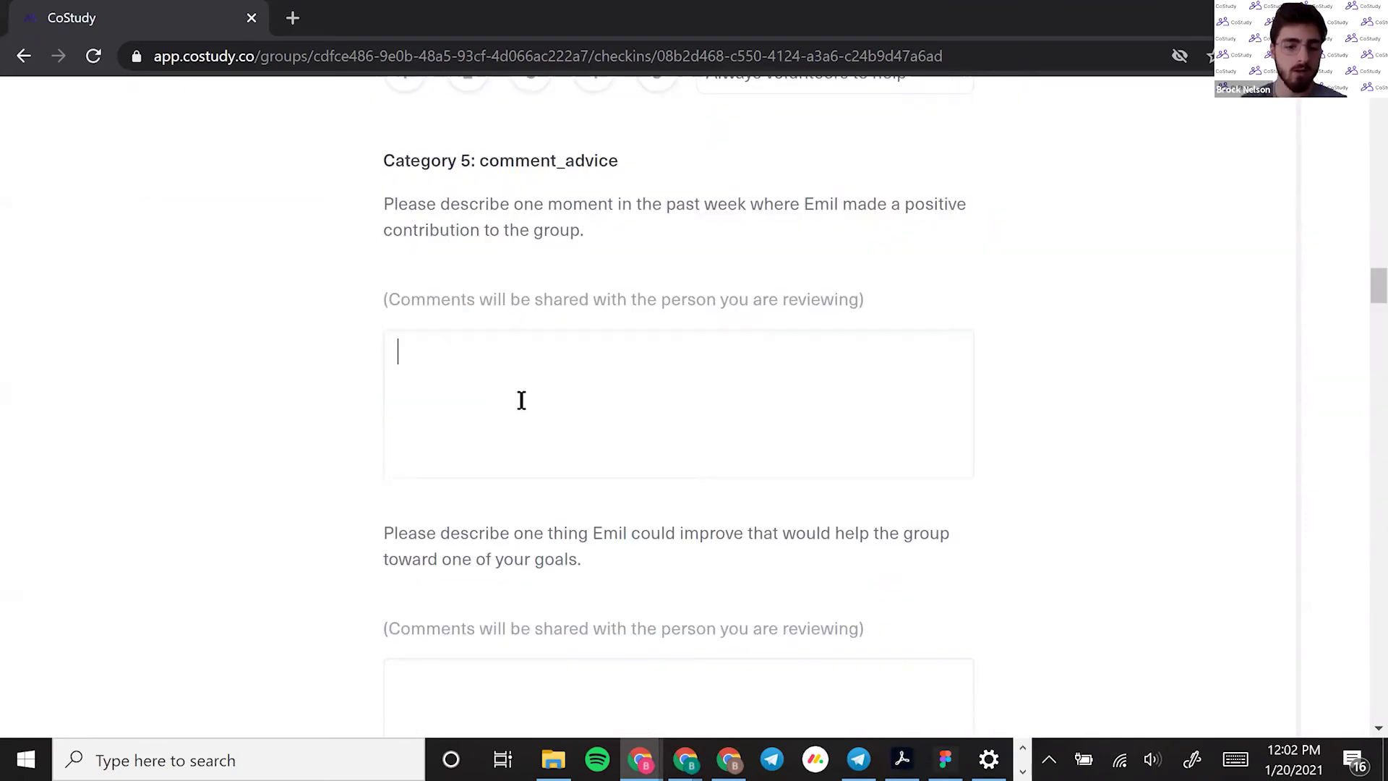
{"action": "scroll", "coordinate": [434, 578], "scroll_direction": "down", "scroll_amount": 1}
{"action": "scroll", "coordinate": [481, 553], "scroll_direction": "up", "scroll_amount": 3}
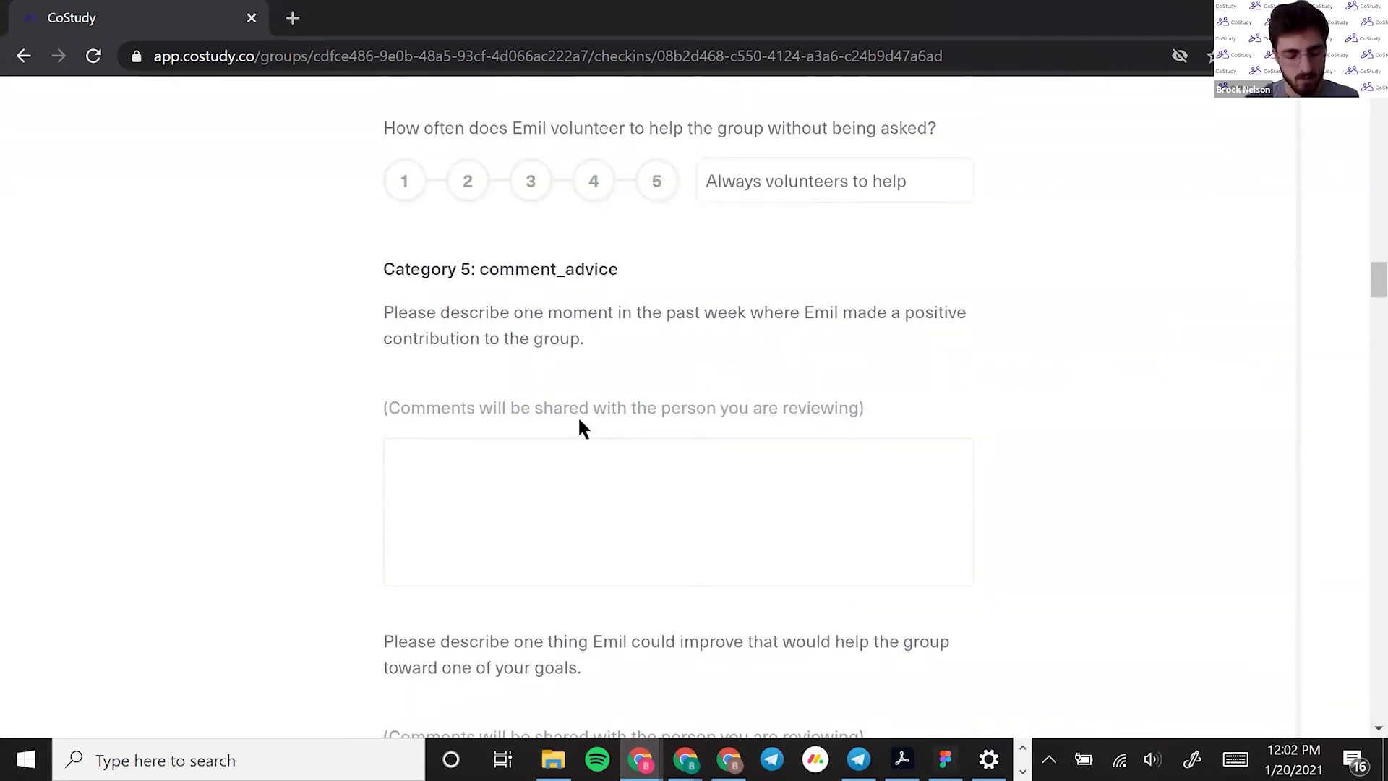
{"action": "type", "text": "Advice"}
{"action": "key", "text": "BackSpace"}
{"action": "key", "text": "BackSpace"}
{"action": "key", "text": "BackSpace"}
{"action": "key", "text": "BackSpace"}
{"action": "key", "text": "BackSpace"}
{"action": "key", "text": "BackSpace"}
Write 'Where they contributed positively' as the teammate's positive-contribution comment
{"action": "left_click_drag", "start_coordinate": [644, 340], "coordinate": [517, 319]}
{"action": "left_click", "coordinate": [517, 319]}
{"action": "left_click", "coordinate": [434, 512]}
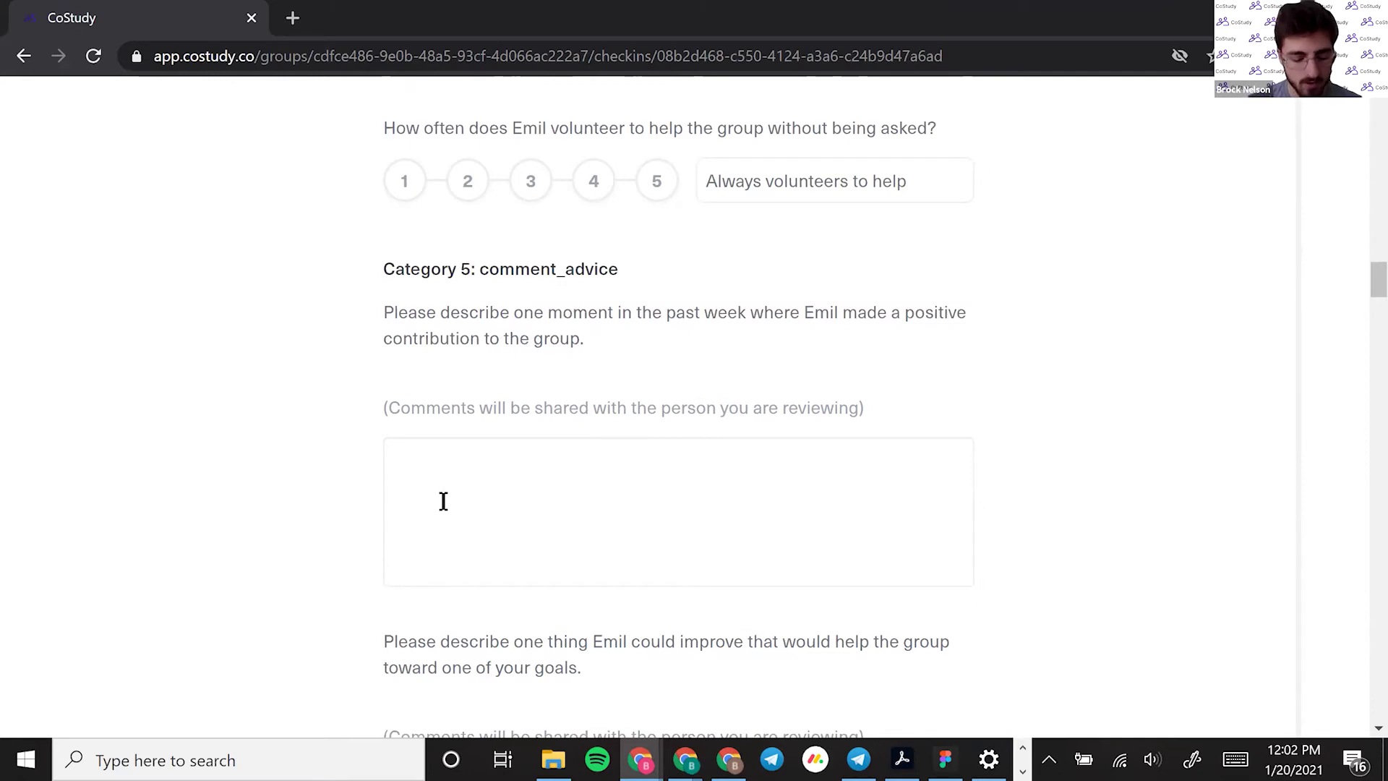
{"action": "type", "text": "Where they contributed positively"}
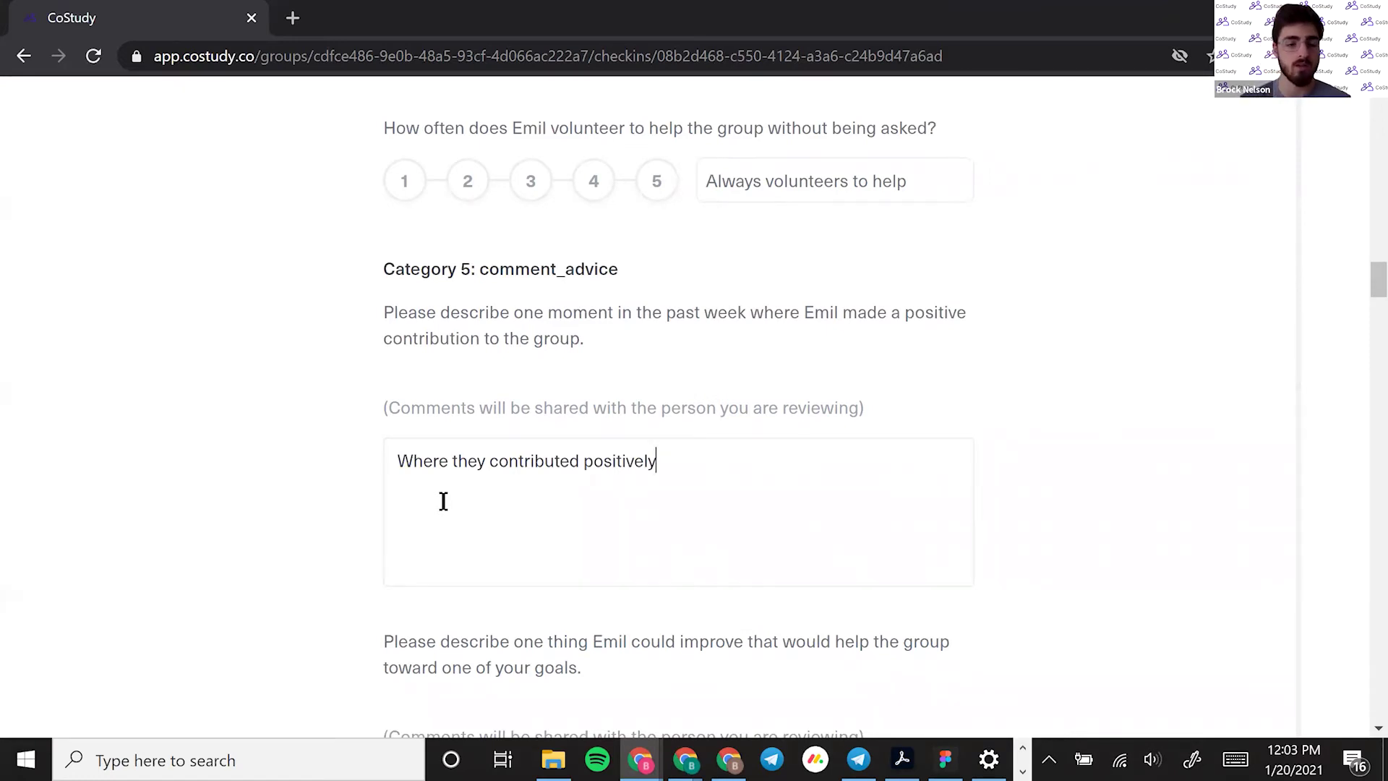
{"action": "scroll", "coordinate": [506, 405], "scroll_direction": "down", "scroll_amount": 3}
{"action": "left_click", "coordinate": [477, 352]}
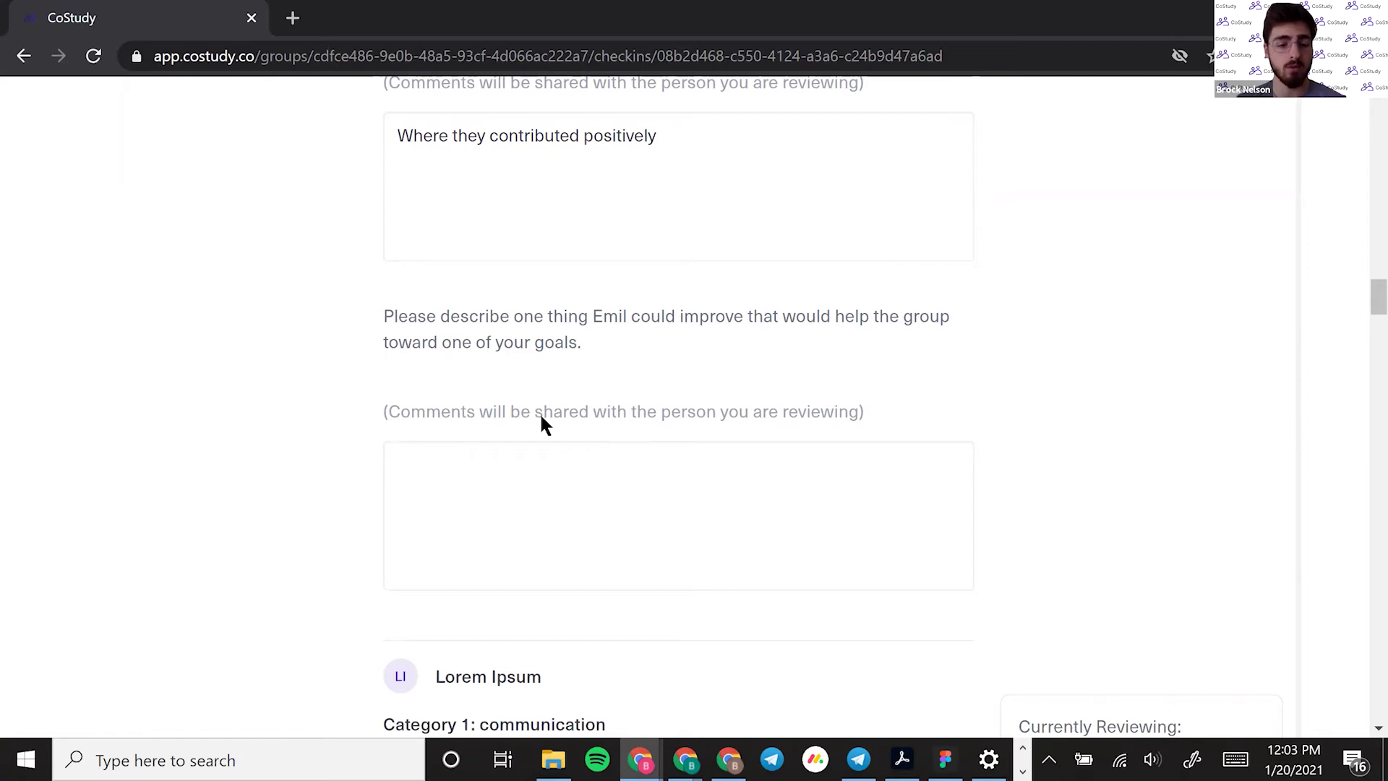
{"action": "scroll", "coordinate": [622, 455], "scroll_direction": "up", "scroll_amount": 1}
{"action": "scroll", "coordinate": [578, 449], "scroll_direction": "down", "scroll_amount": 1}
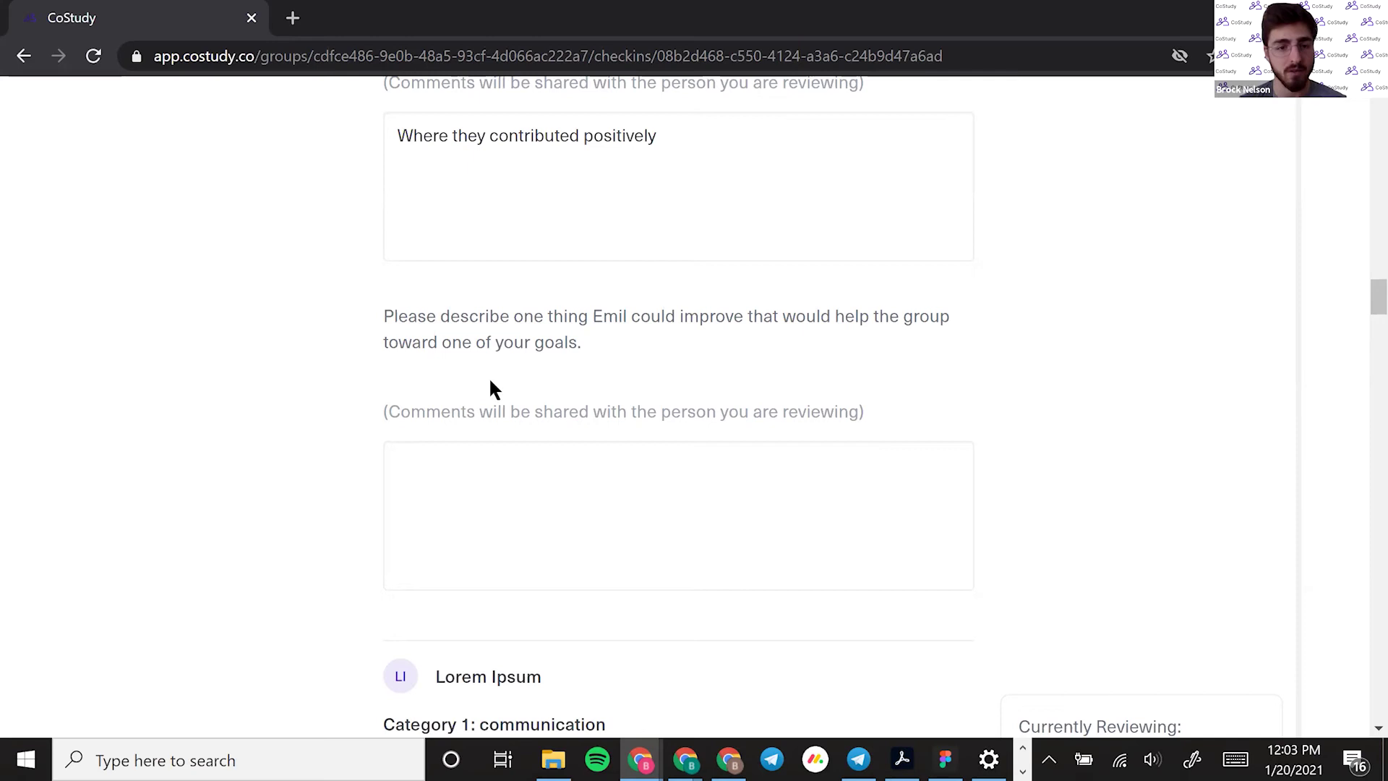
{"action": "scroll", "coordinate": [607, 432], "scroll_direction": "down", "scroll_amount": 10}
Rate the second teammate's encouraging others 4 and considering opinions 4
{"action": "left_click", "coordinate": [606, 427]}
{"action": "scroll", "coordinate": [580, 441], "scroll_direction": "down", "scroll_amount": 6}
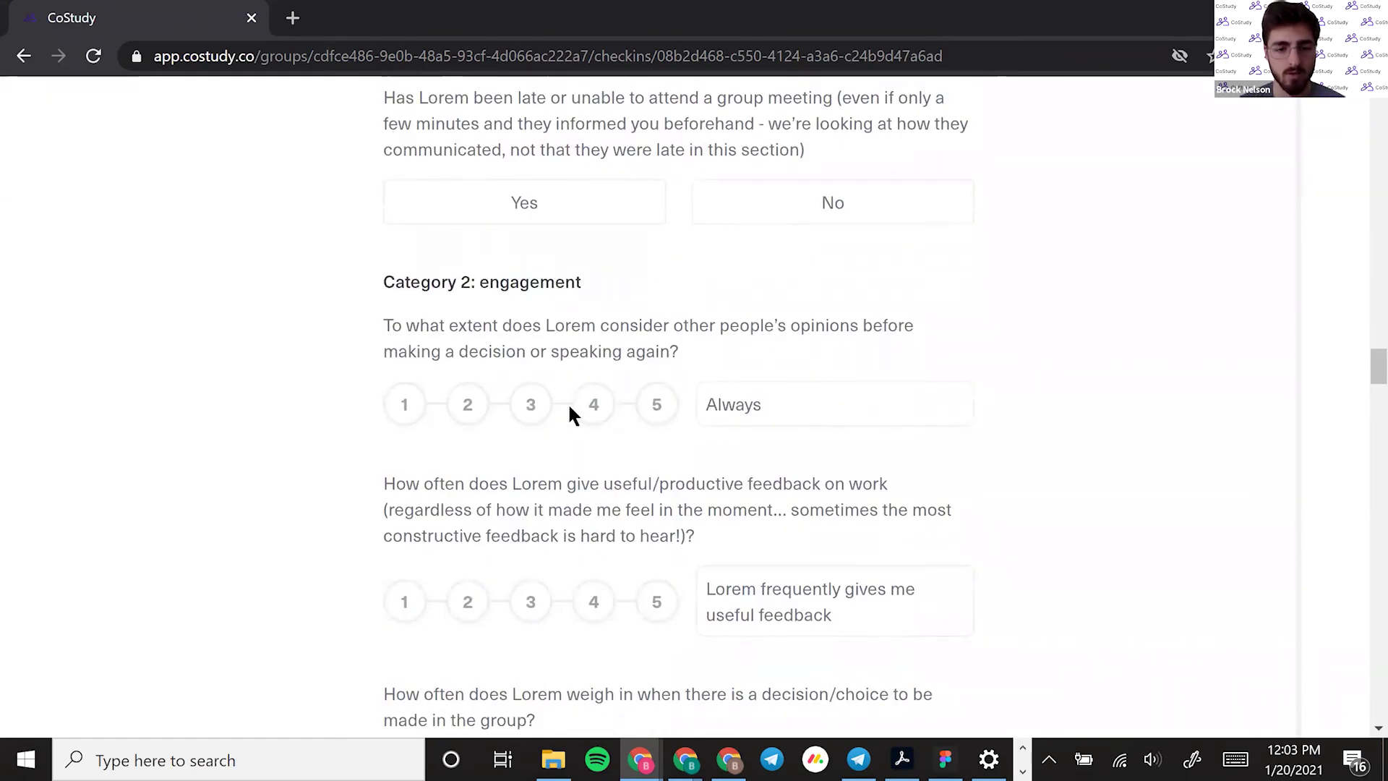
{"action": "left_click", "coordinate": [596, 413]}
{"action": "scroll", "coordinate": [615, 427], "scroll_direction": "down", "scroll_amount": 15}
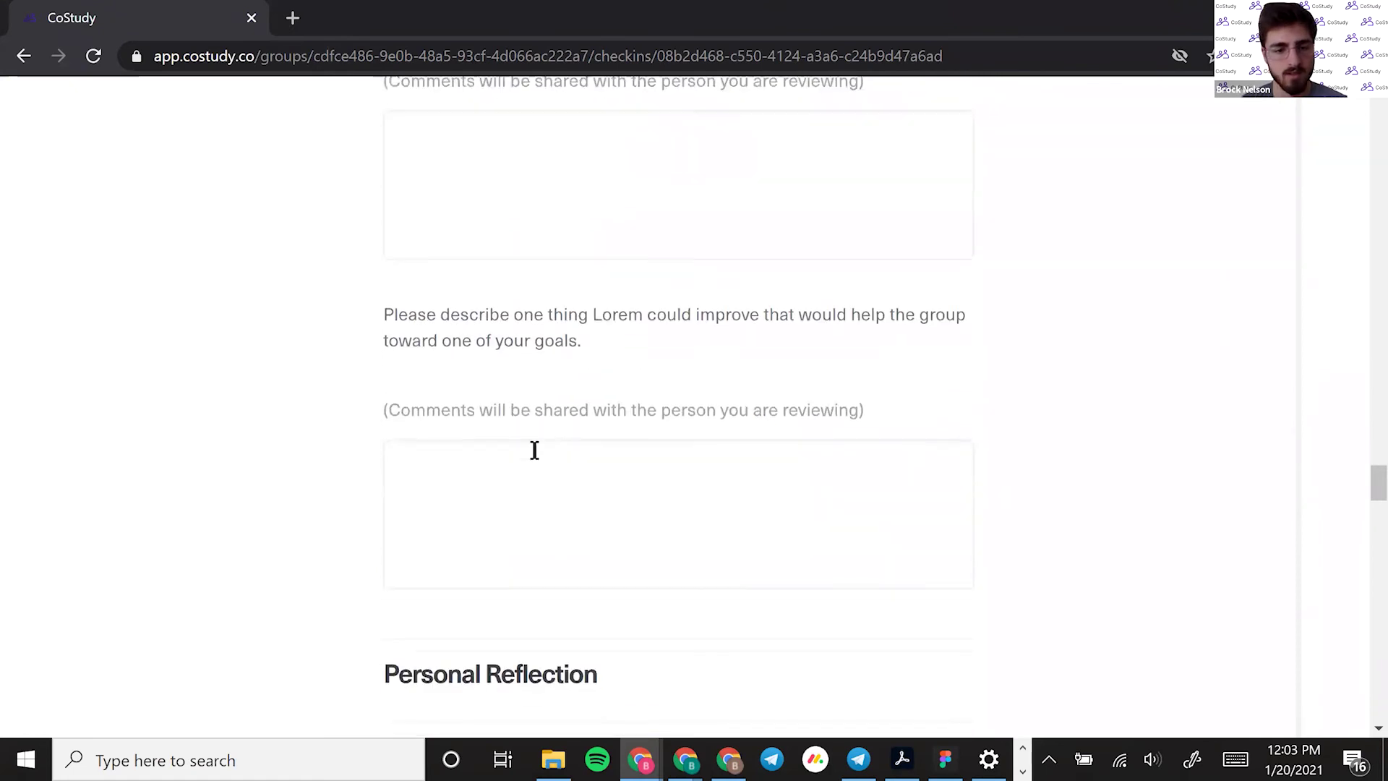
{"action": "scroll", "coordinate": [534, 450], "scroll_direction": "down", "scroll_amount": 6}
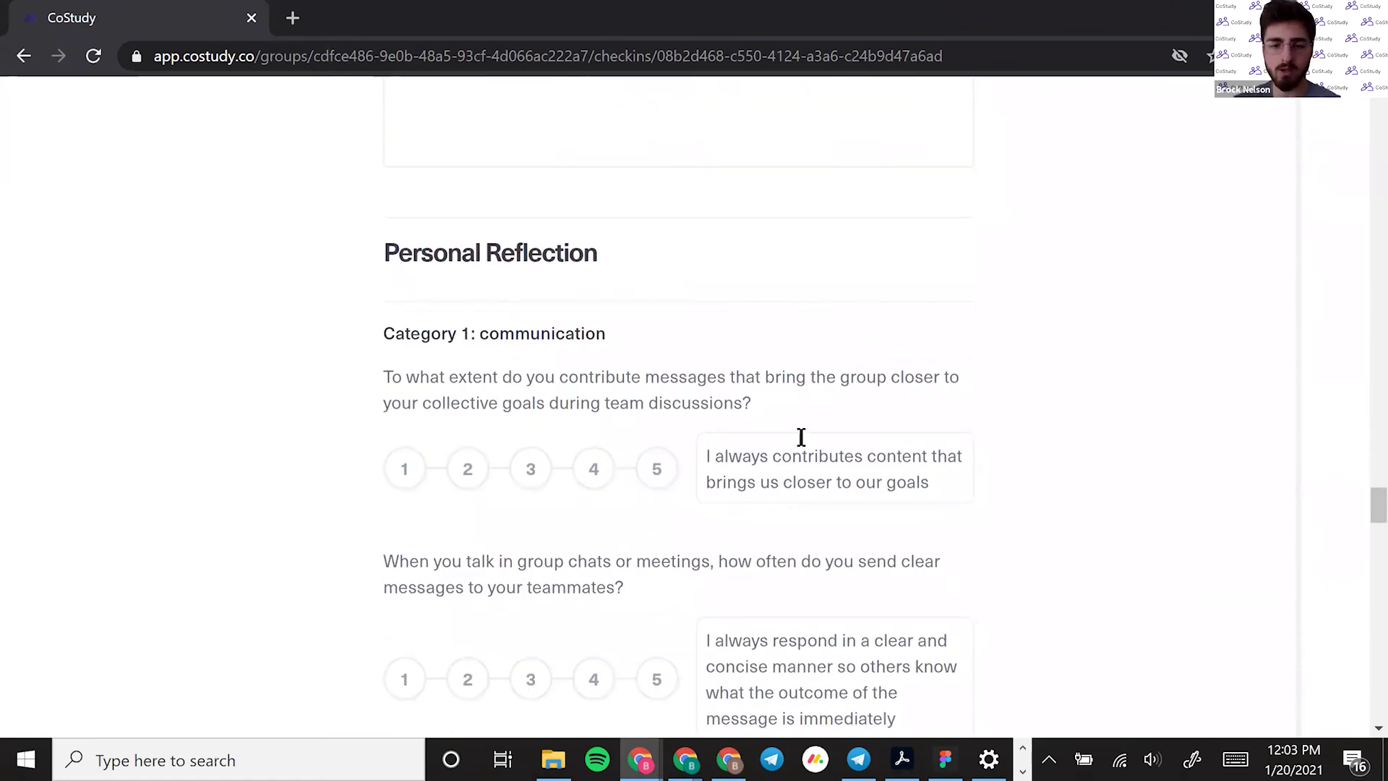
{"action": "scroll", "coordinate": [809, 419], "scroll_direction": "down", "scroll_amount": 2}
{"action": "left_click_drag", "start_coordinate": [468, 269], "coordinate": [486, 290]}
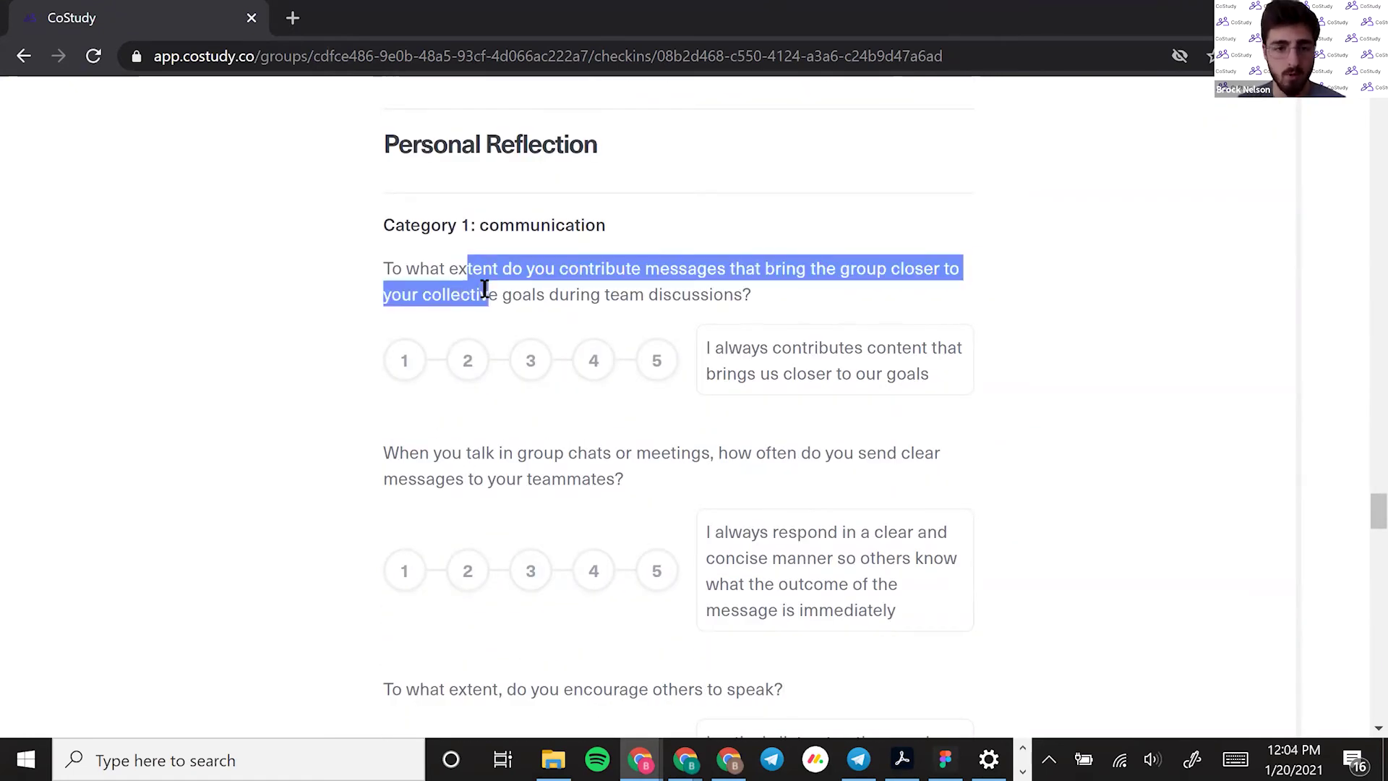
{"action": "left_click", "coordinate": [517, 302]}
Self-rate discussion contribution 4, messaging clarity 3, encouraging others 4, and answer Yes to lateness
{"action": "left_click", "coordinate": [588, 376]}
{"action": "scroll", "coordinate": [574, 378], "scroll_direction": "down", "scroll_amount": 2}
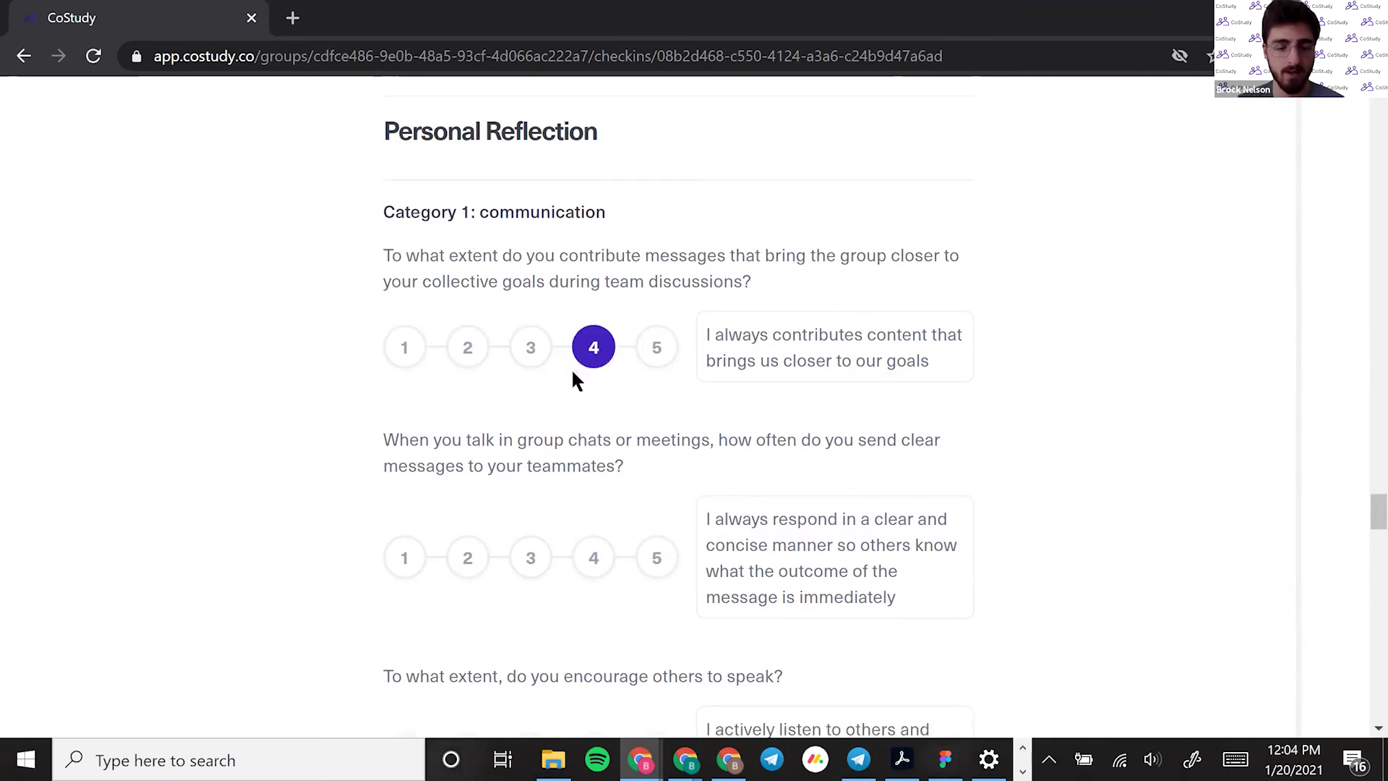
{"action": "left_click", "coordinate": [510, 470]}
{"action": "left_click", "coordinate": [594, 656]}
{"action": "scroll", "coordinate": [533, 363], "scroll_direction": "down", "scroll_amount": 6}
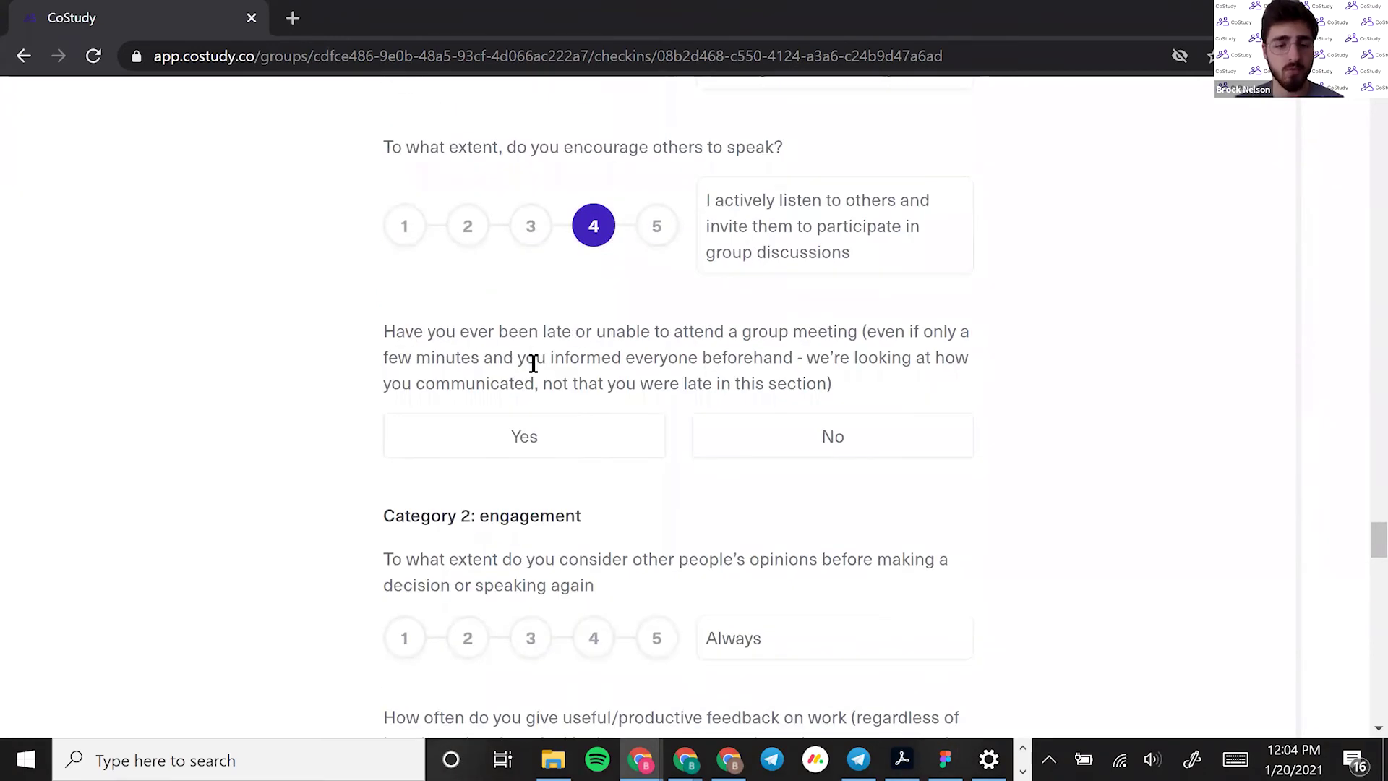
{"action": "left_click", "coordinate": [589, 441]}
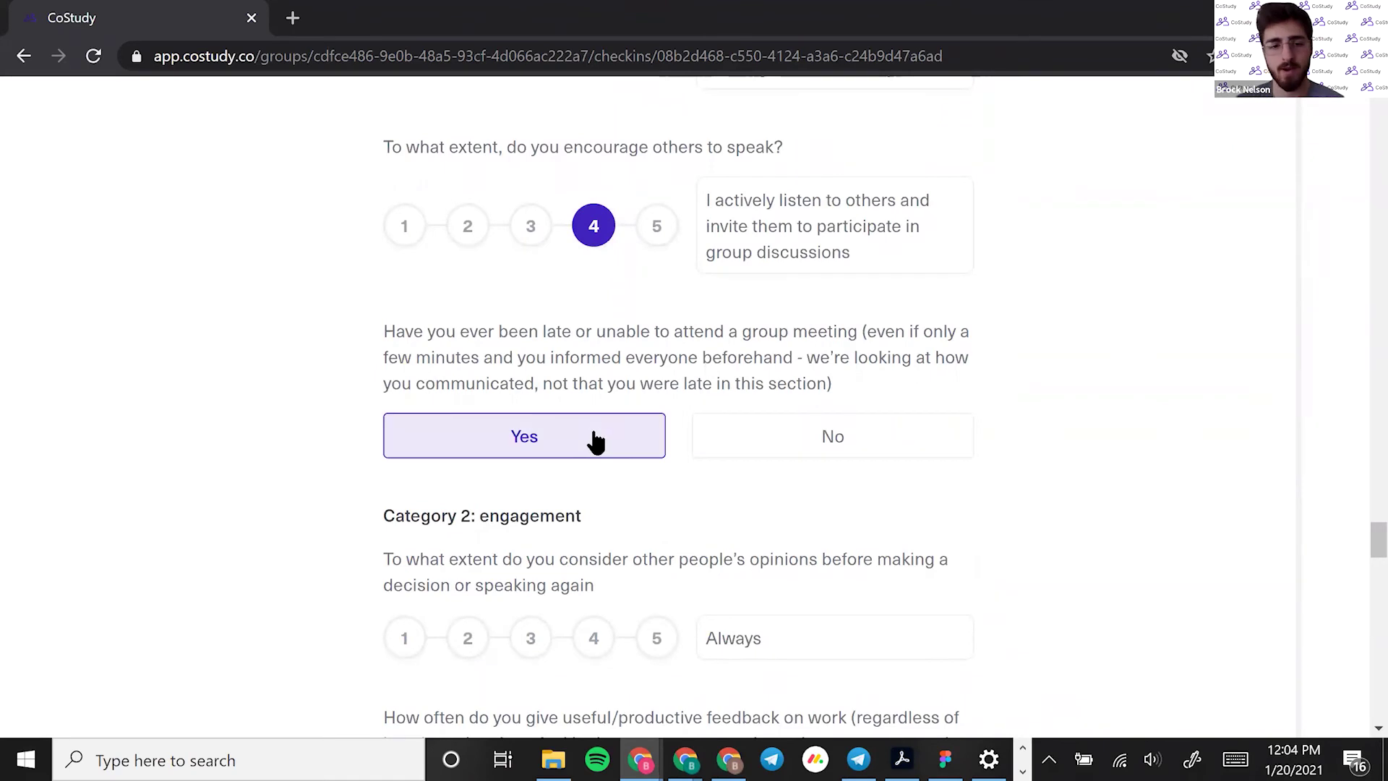
Self-rate considering others' opinions 5, useful feedback 4 and weighing in on decisions 5
{"action": "scroll", "coordinate": [589, 452], "scroll_direction": "down", "scroll_amount": 3}
{"action": "left_click", "coordinate": [653, 444]}
{"action": "left_click", "coordinate": [593, 618]}
{"action": "scroll", "coordinate": [589, 623], "scroll_direction": "down", "scroll_amount": 5}
{"action": "left_click", "coordinate": [653, 509]}
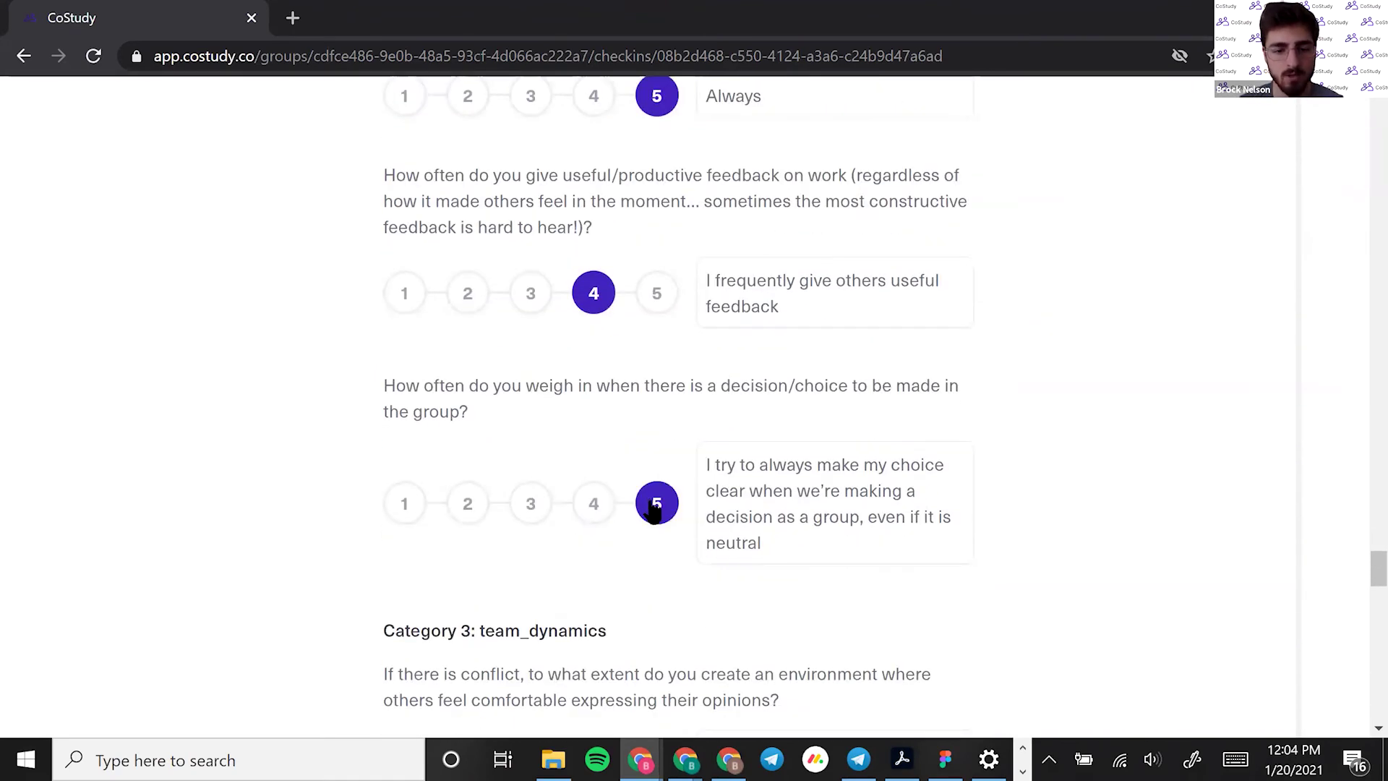
{"action": "scroll", "coordinate": [654, 511], "scroll_direction": "down", "scroll_amount": 10}
{"action": "scroll", "coordinate": [649, 492], "scroll_direction": "down", "scroll_amount": 13}
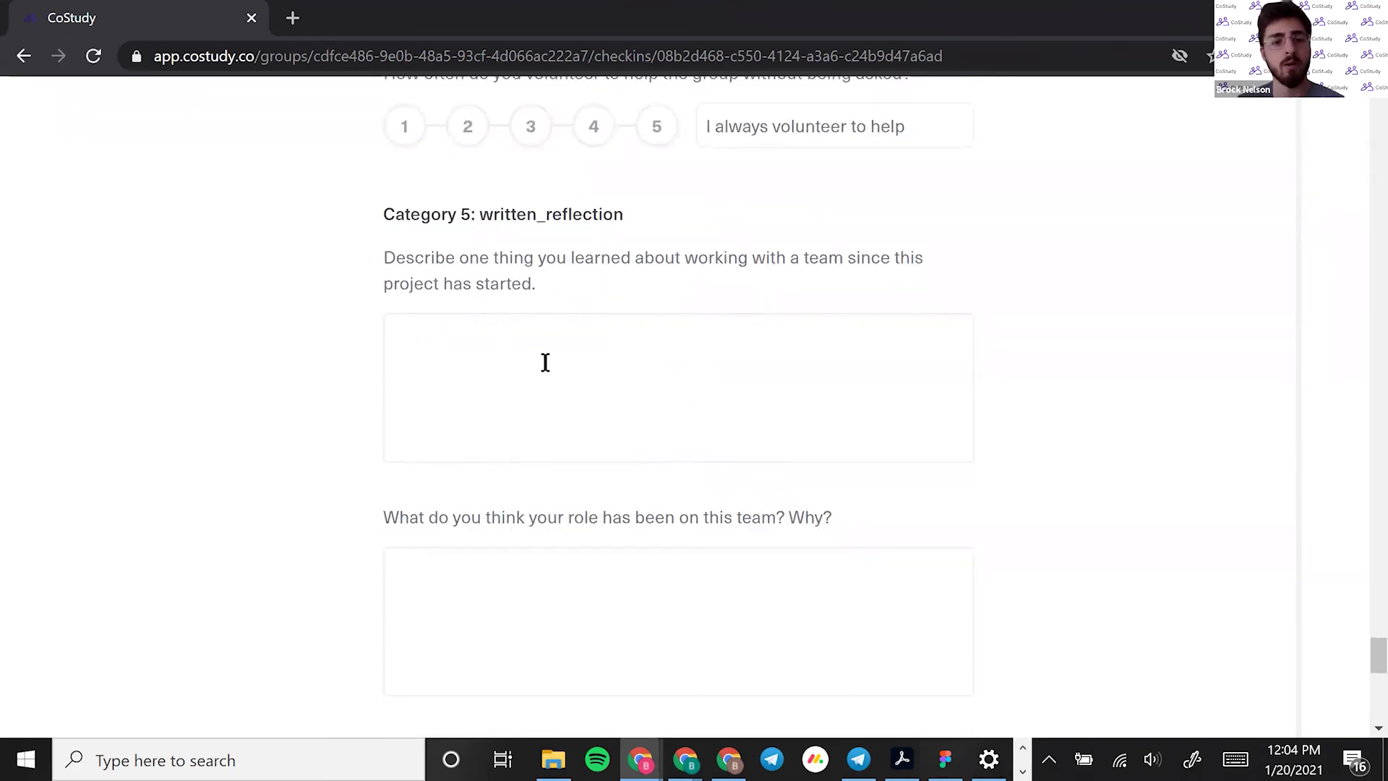
{"action": "scroll", "coordinate": [527, 363], "scroll_direction": "down", "scroll_amount": 2}
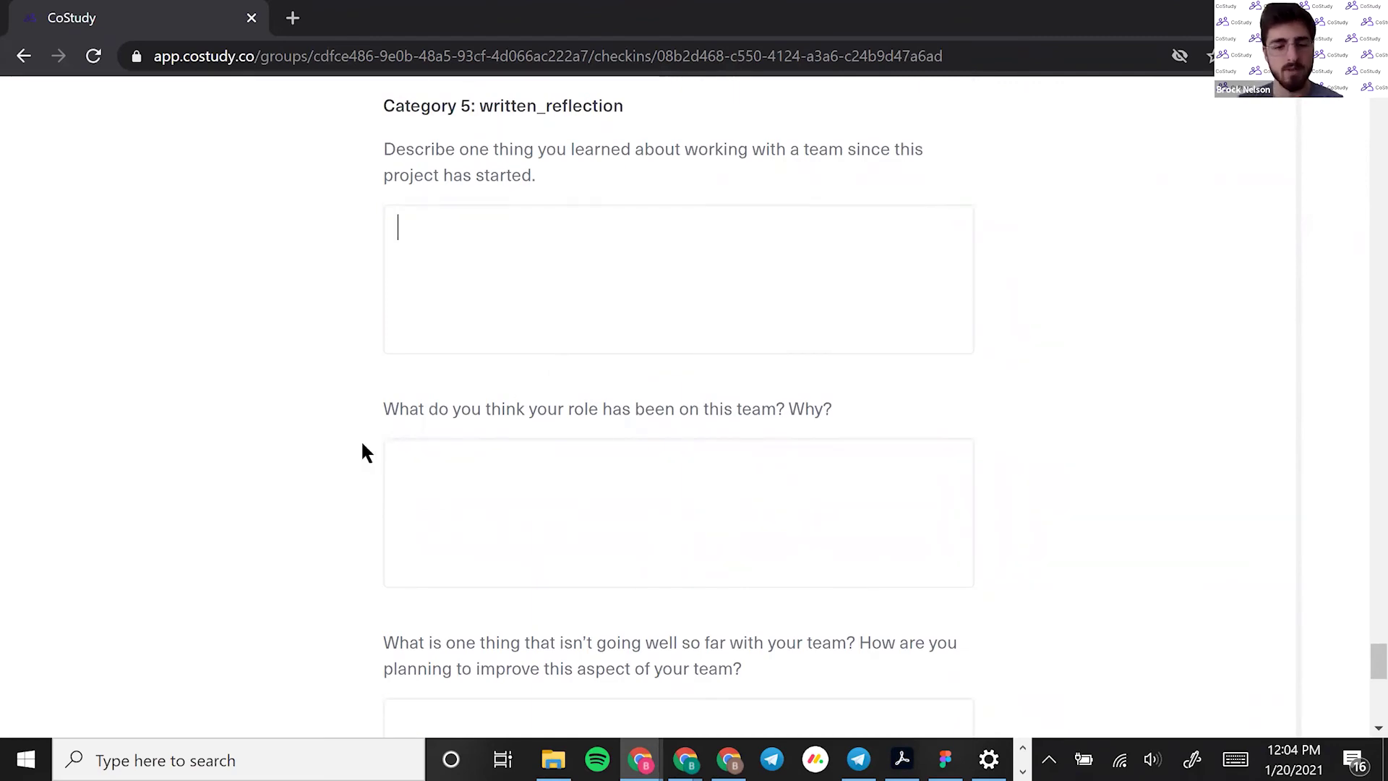
Answer Yes to having issues or blockers for the faculty and select the description box
{"action": "scroll", "coordinate": [355, 457], "scroll_direction": "down", "scroll_amount": 2}
{"action": "scroll", "coordinate": [355, 457], "scroll_direction": "down", "scroll_amount": 6}
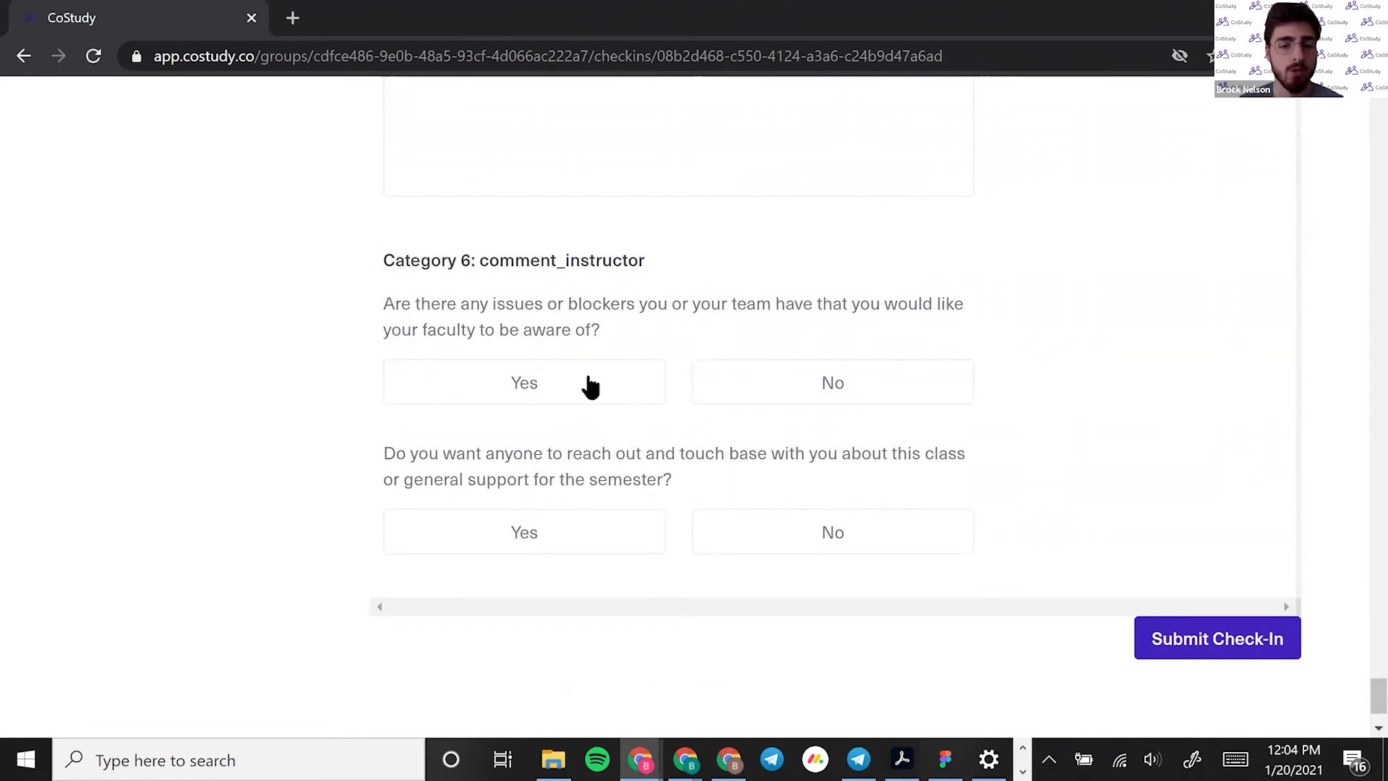
{"action": "left_click", "coordinate": [862, 388]}
{"action": "left_click", "coordinate": [616, 384]}
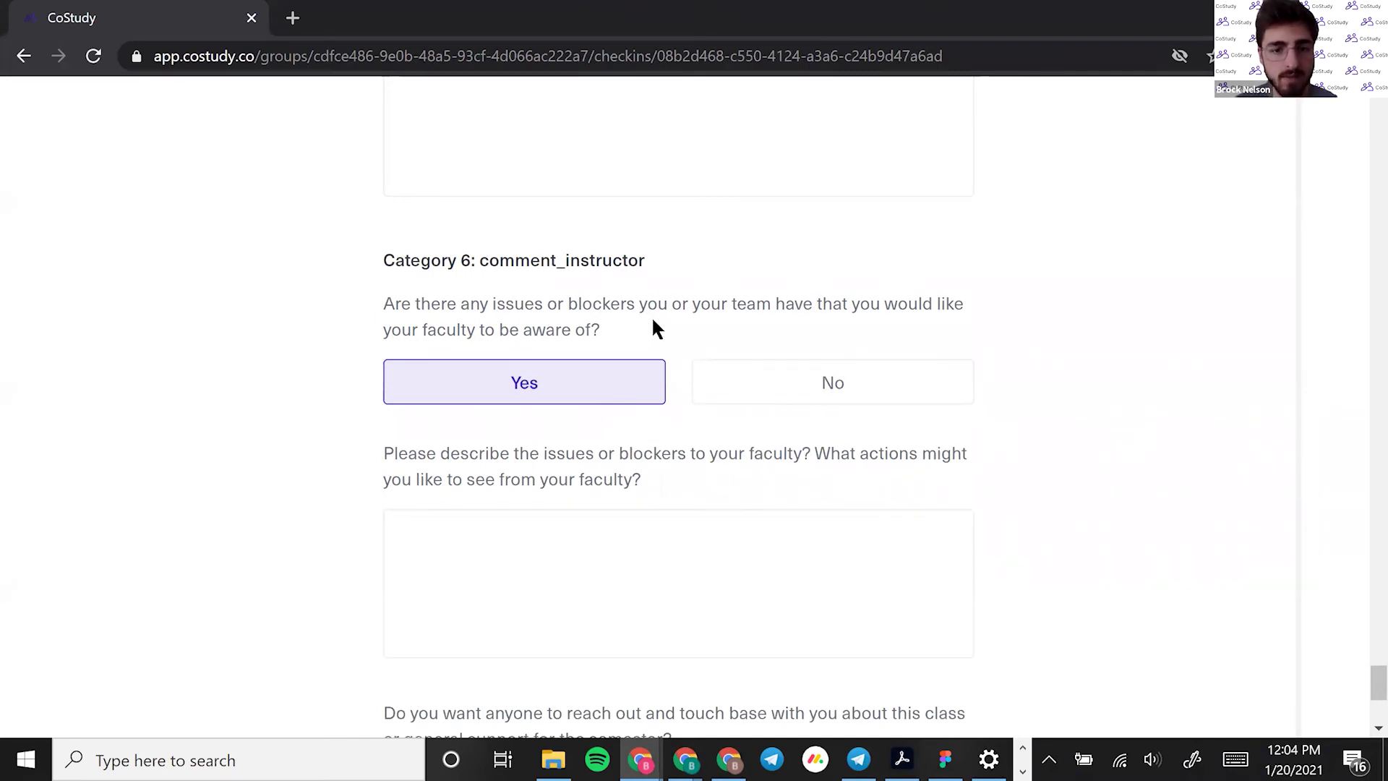
{"action": "left_click_drag", "start_coordinate": [638, 329], "coordinate": [504, 309]}
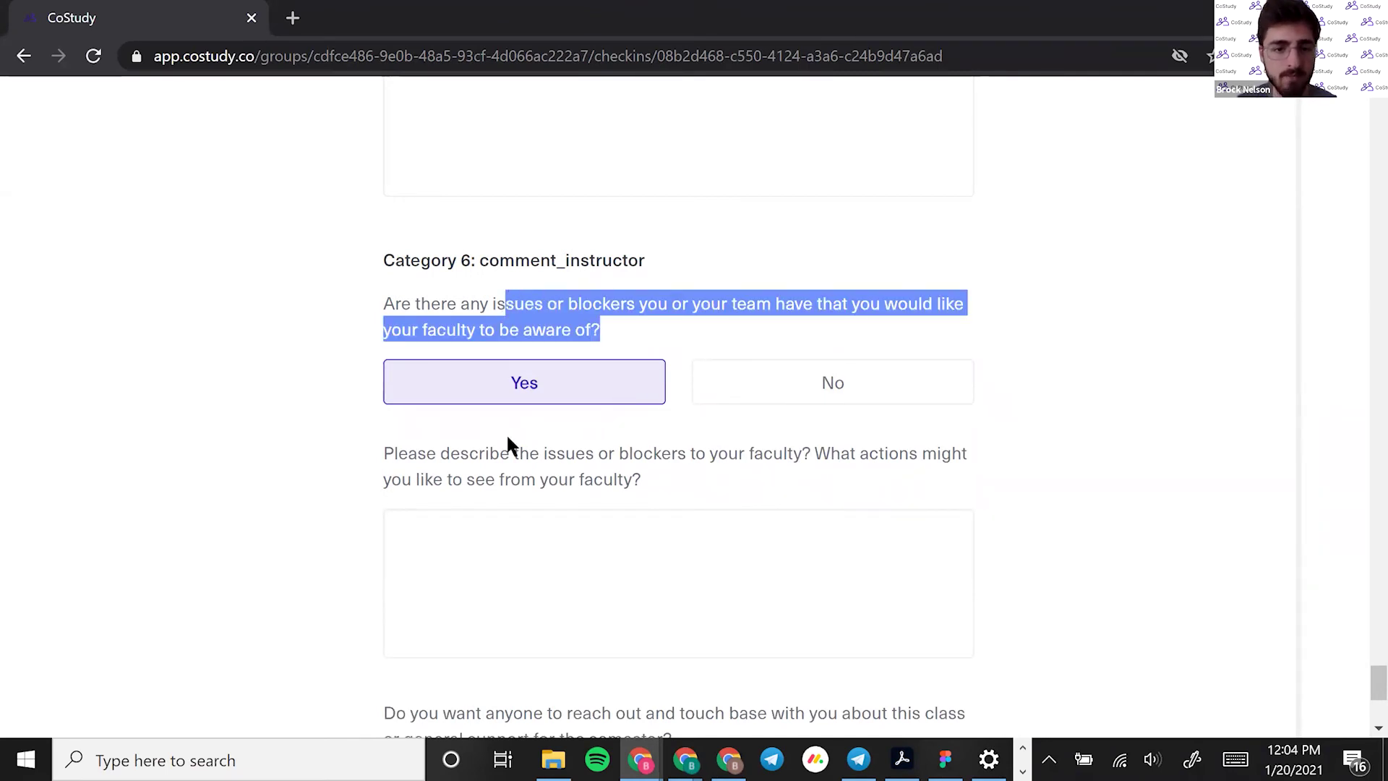
{"action": "left_click", "coordinate": [528, 463]}
{"action": "left_click", "coordinate": [507, 545]}
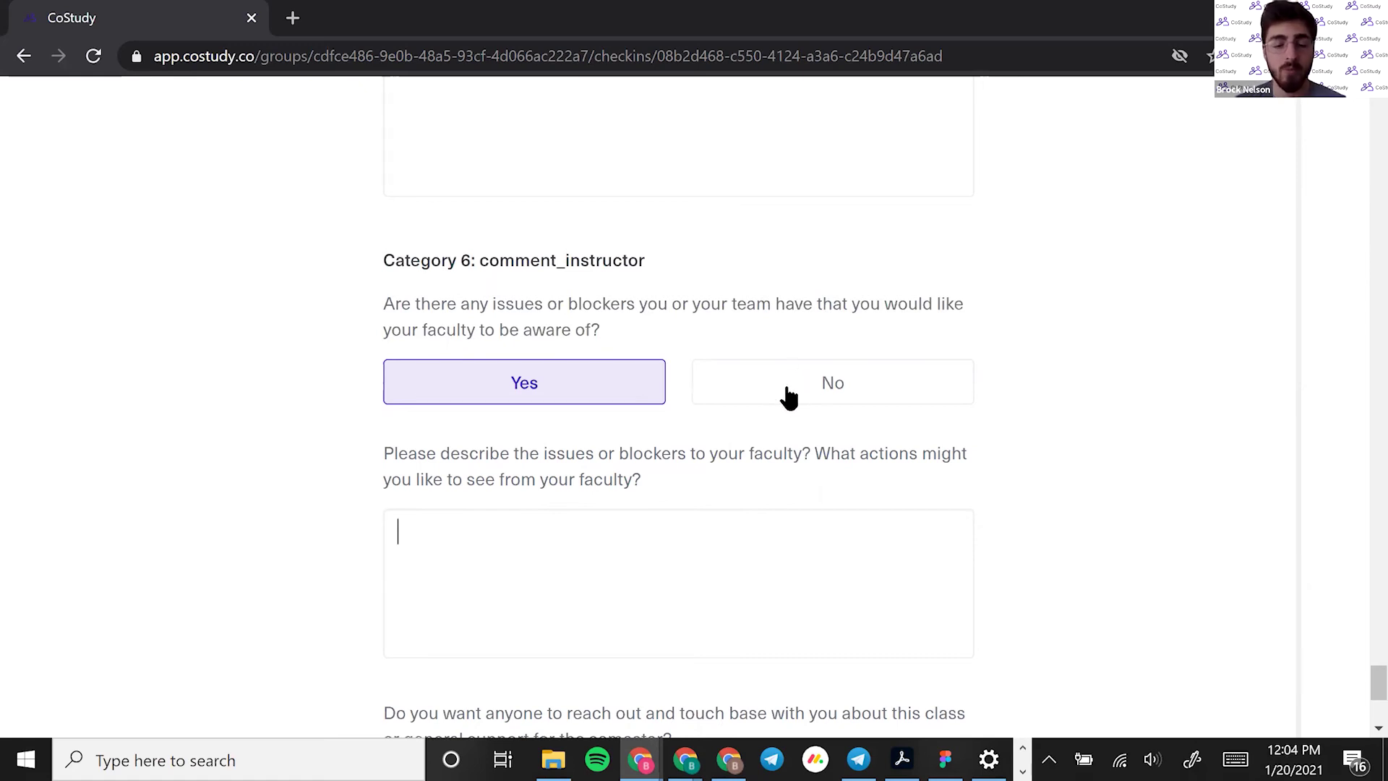
Answer Yes to wanting someone to touch base
{"action": "scroll", "coordinate": [715, 449], "scroll_direction": "down", "scroll_amount": 1}
{"action": "scroll", "coordinate": [713, 455], "scroll_direction": "down", "scroll_amount": 3}
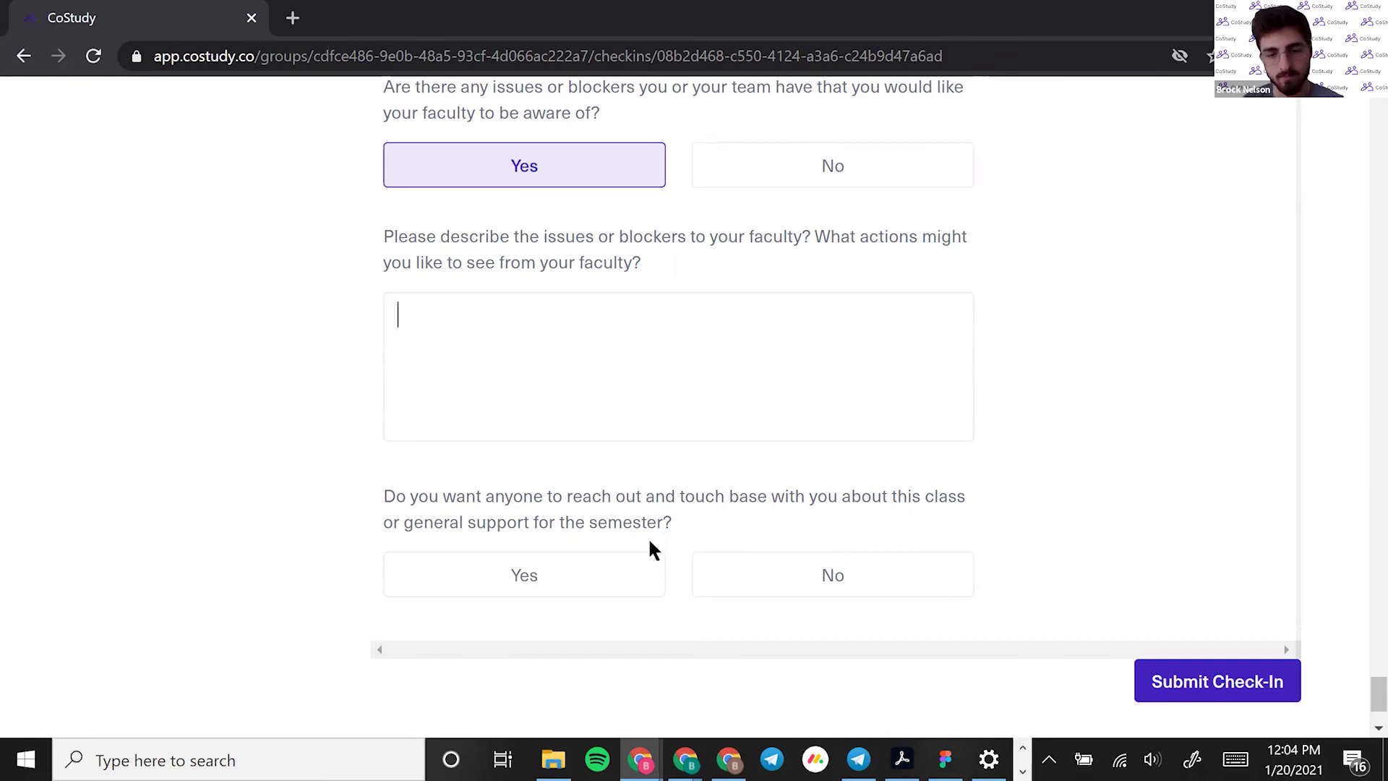
{"action": "scroll", "coordinate": [653, 541], "scroll_direction": "down", "scroll_amount": 2}
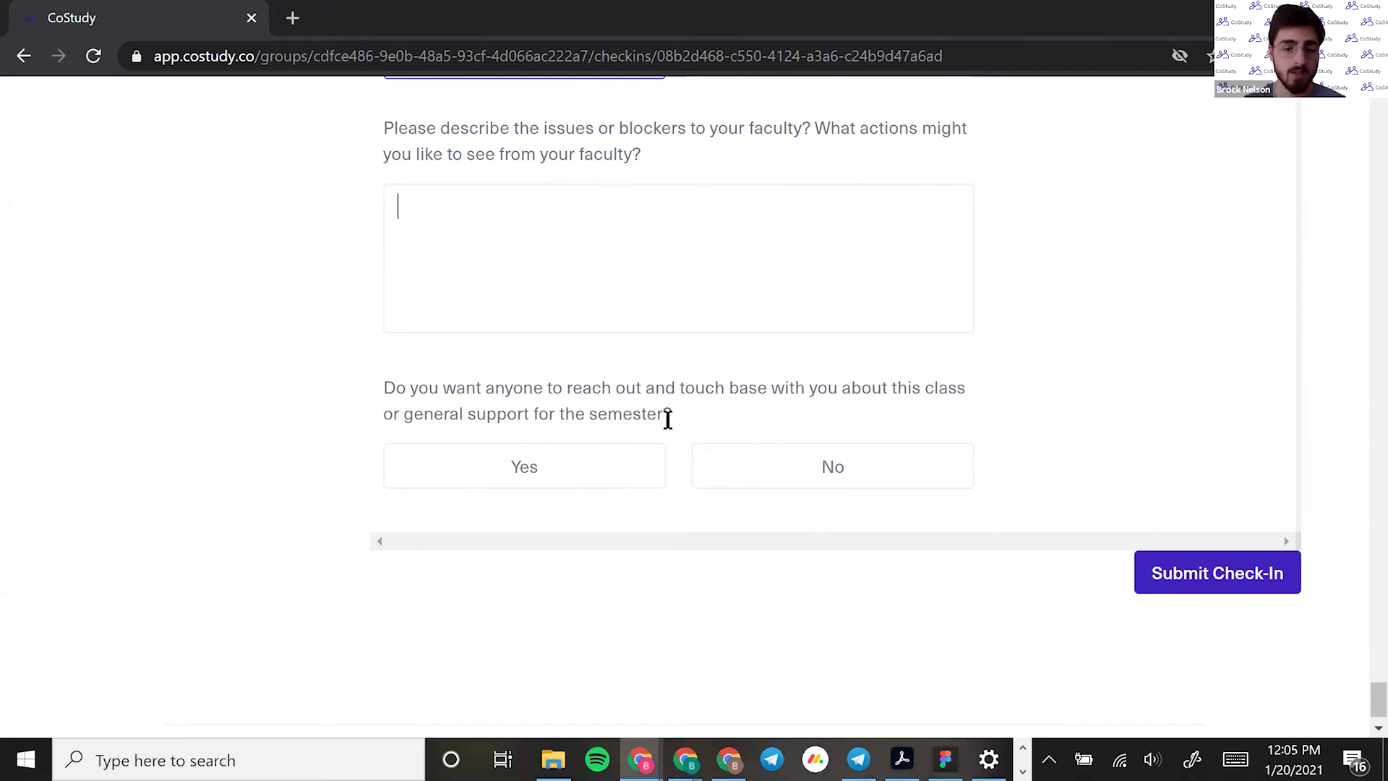
{"action": "left_click", "coordinate": [587, 481]}
Write the two-line support note 'Hey I' / 'I'd like TA ___ to reach put about X'
{"action": "scroll", "coordinate": [575, 547], "scroll_direction": "down", "scroll_amount": 1}
{"action": "left_click", "coordinate": [574, 539]}
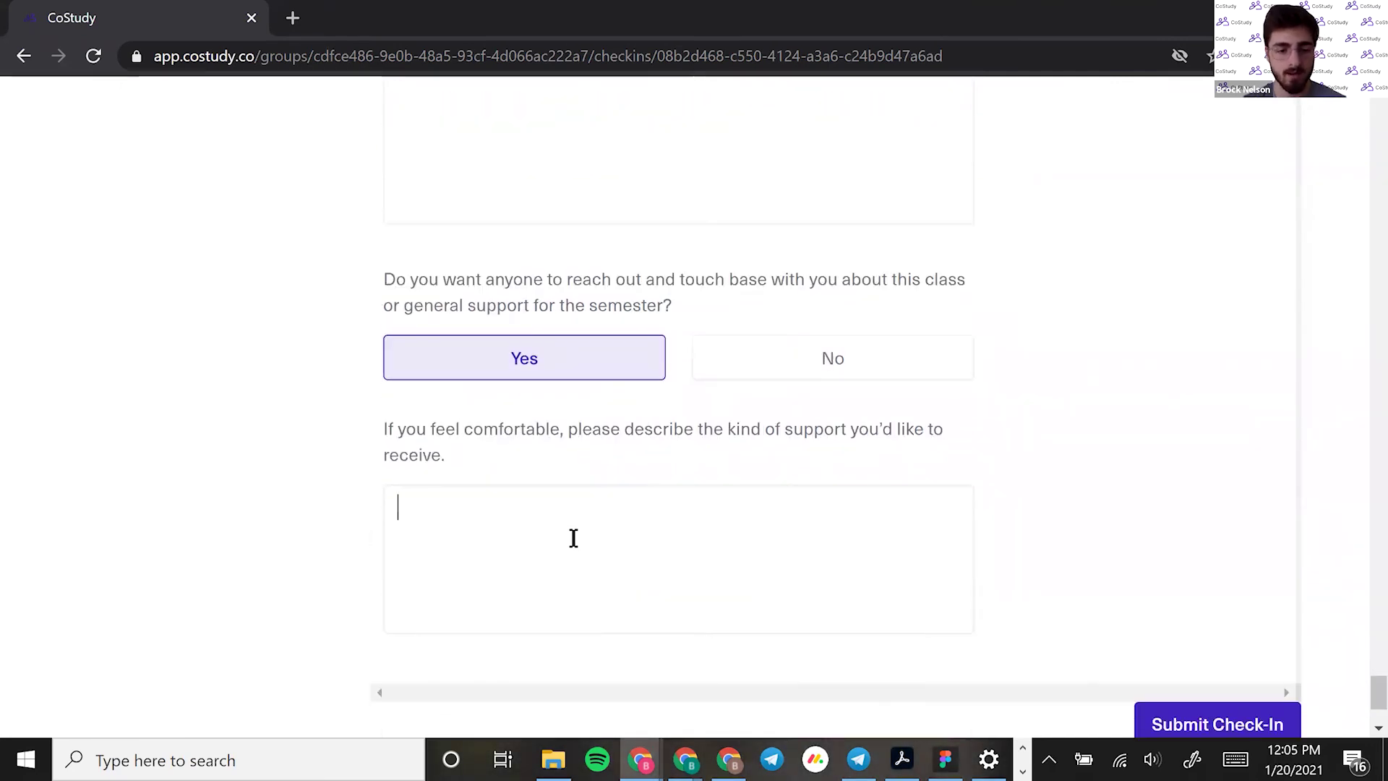
{"action": "type", "text": "Hey I"}
{"action": "key", "text": "Return"}
{"action": "type", "text": "I'd like TA ___"}
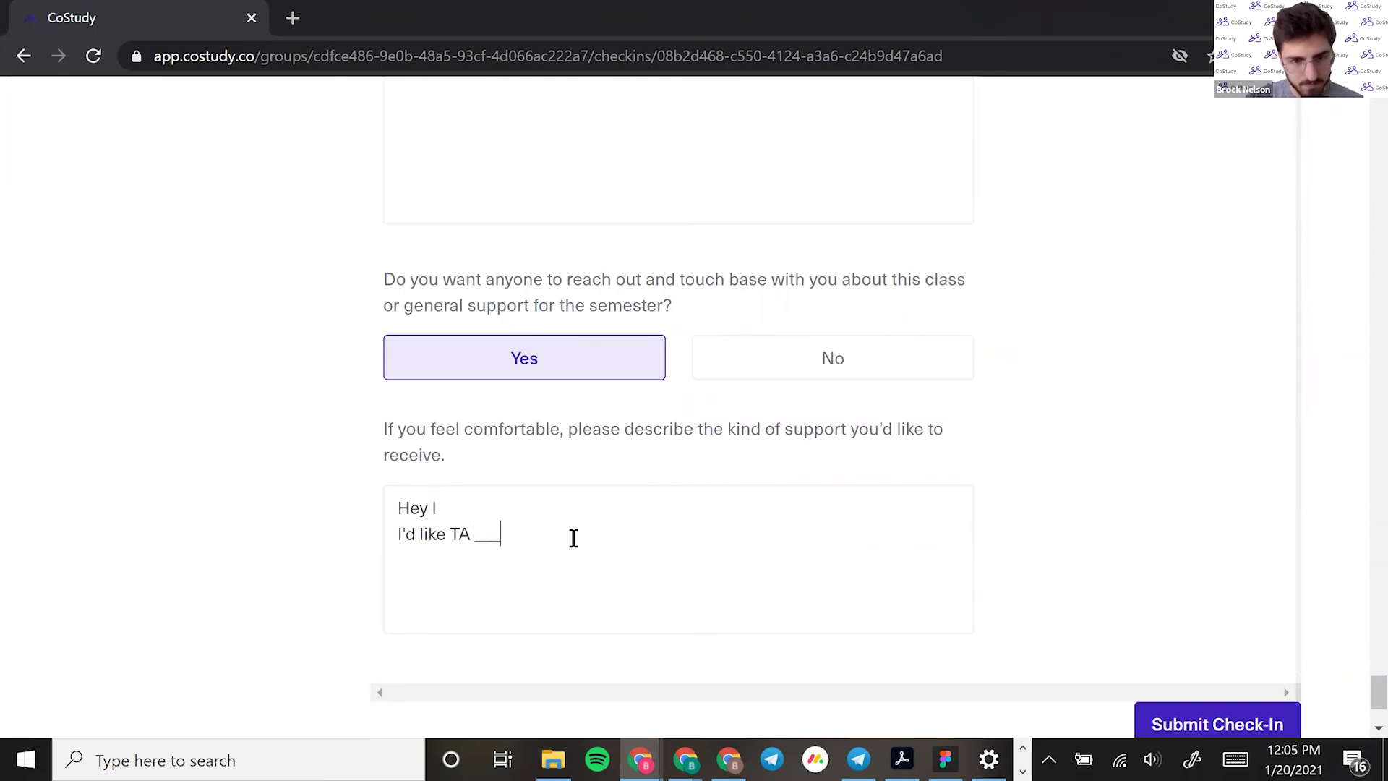
{"action": "type", "text": " to reac"}
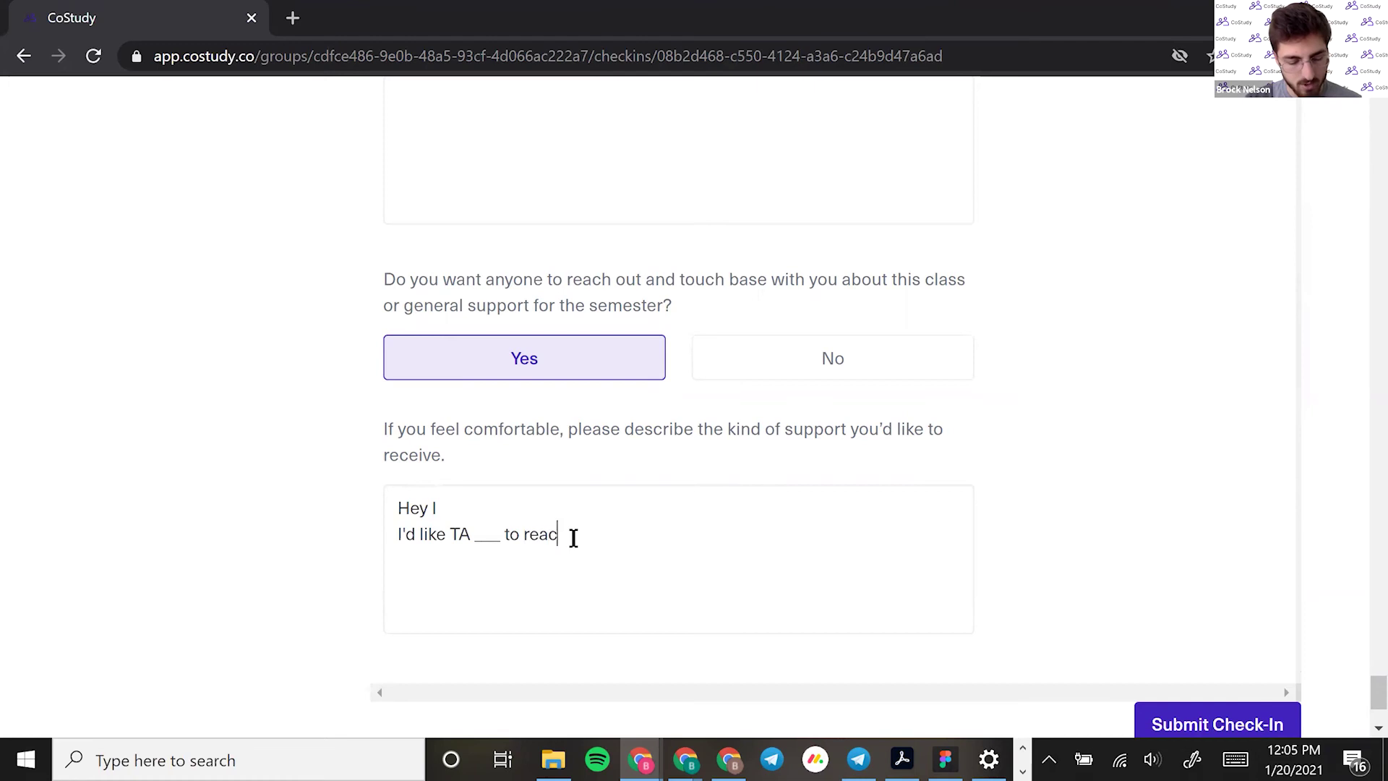
{"action": "type", "text": "h put "}
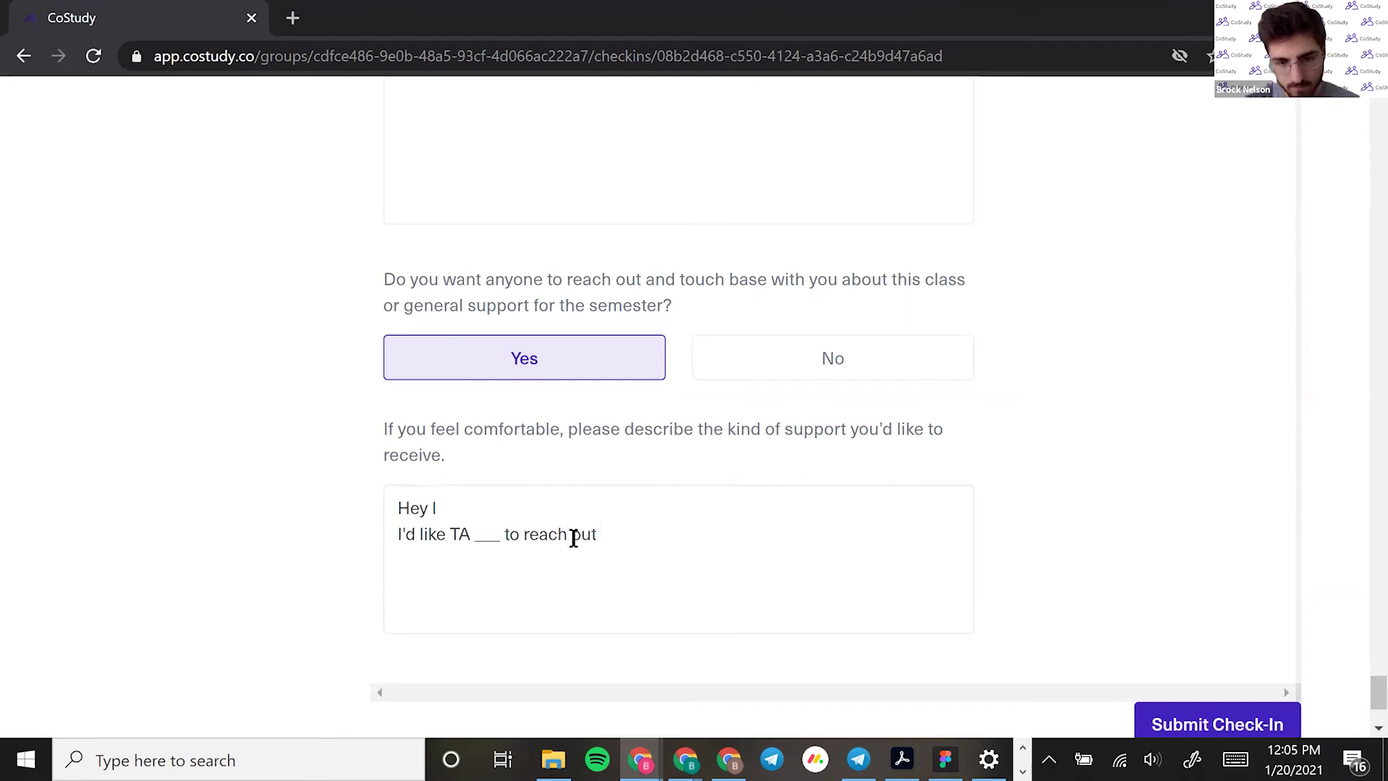
{"action": "type", "text": "abou"}
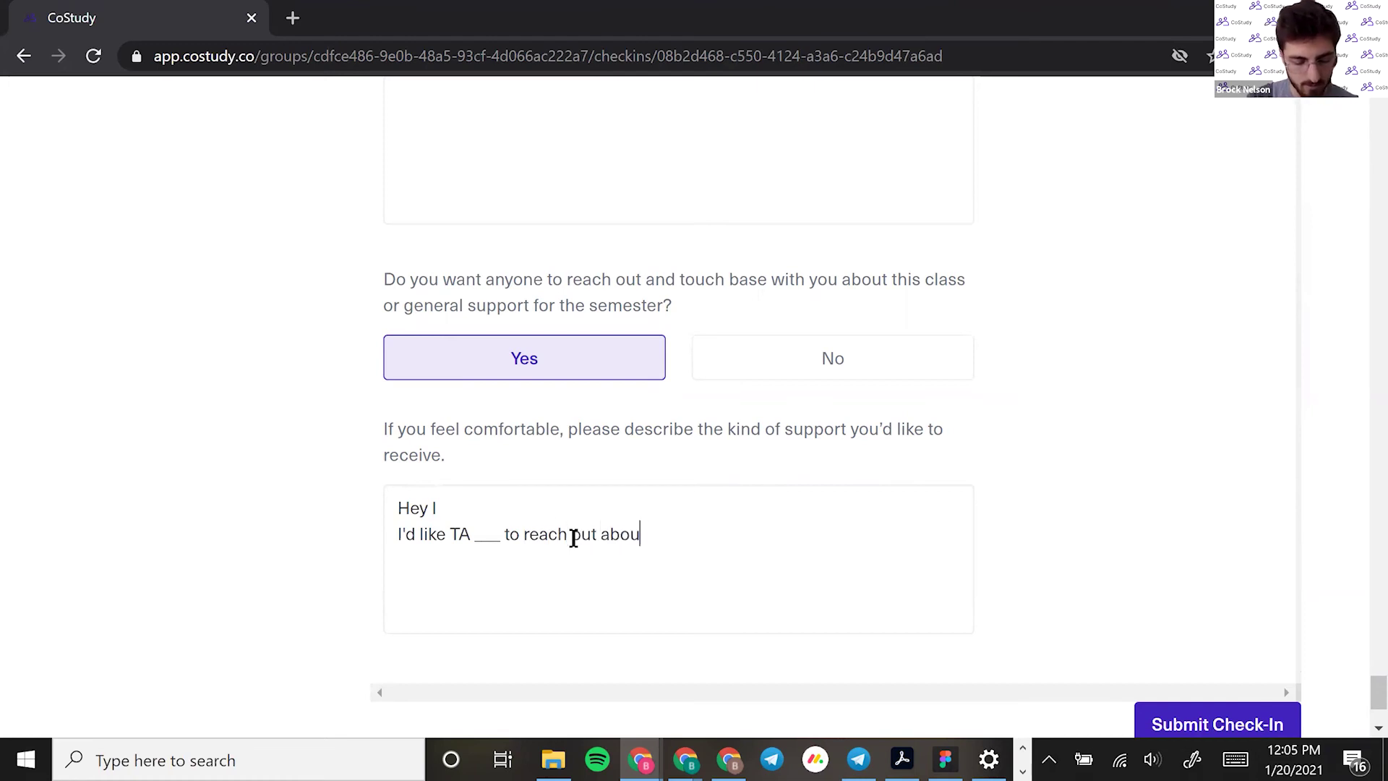
{"action": "type", "text": "t X"}
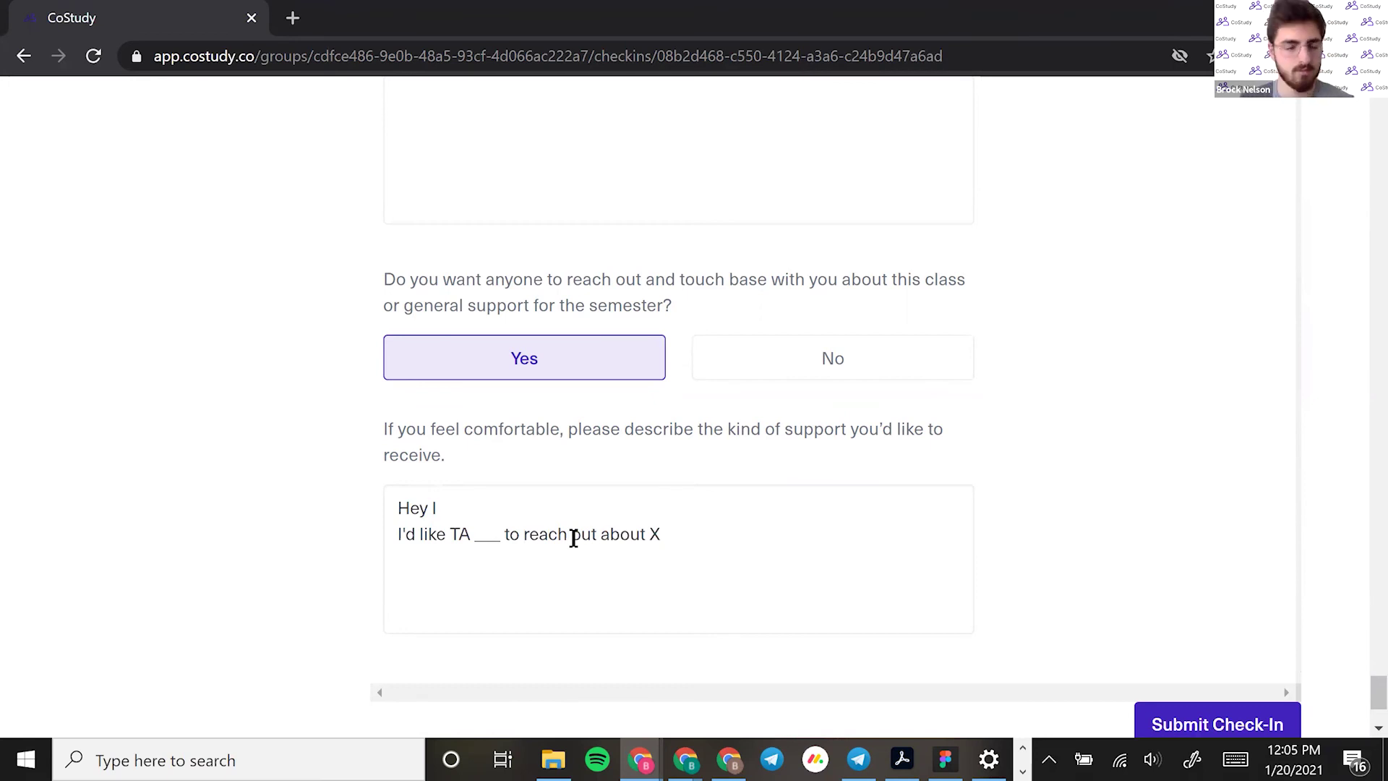
{"action": "scroll", "coordinate": [1085, 483], "scroll_direction": "down", "scroll_amount": 1}
{"action": "scroll", "coordinate": [1085, 483], "scroll_direction": "down", "scroll_amount": 1}
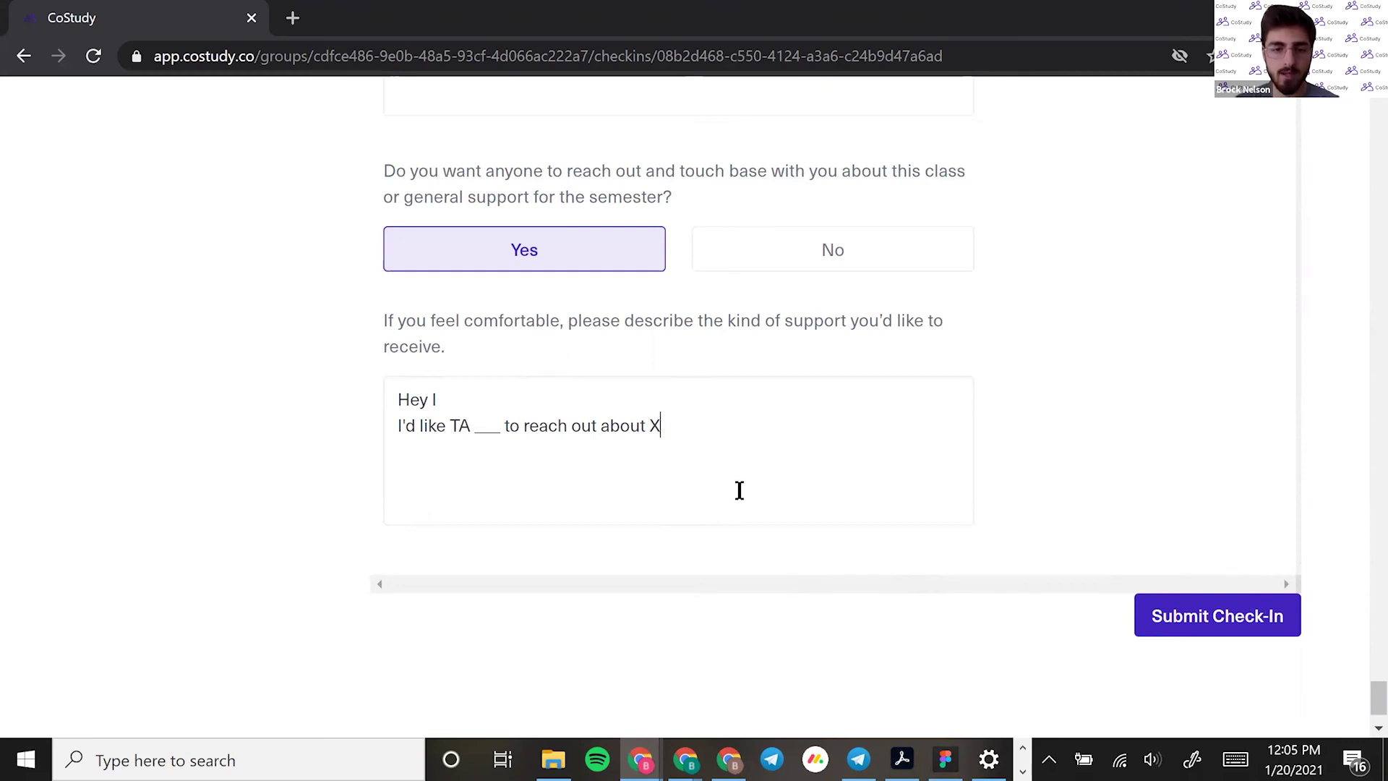
{"action": "scroll", "coordinate": [375, 485], "scroll_direction": "up", "scroll_amount": 20}
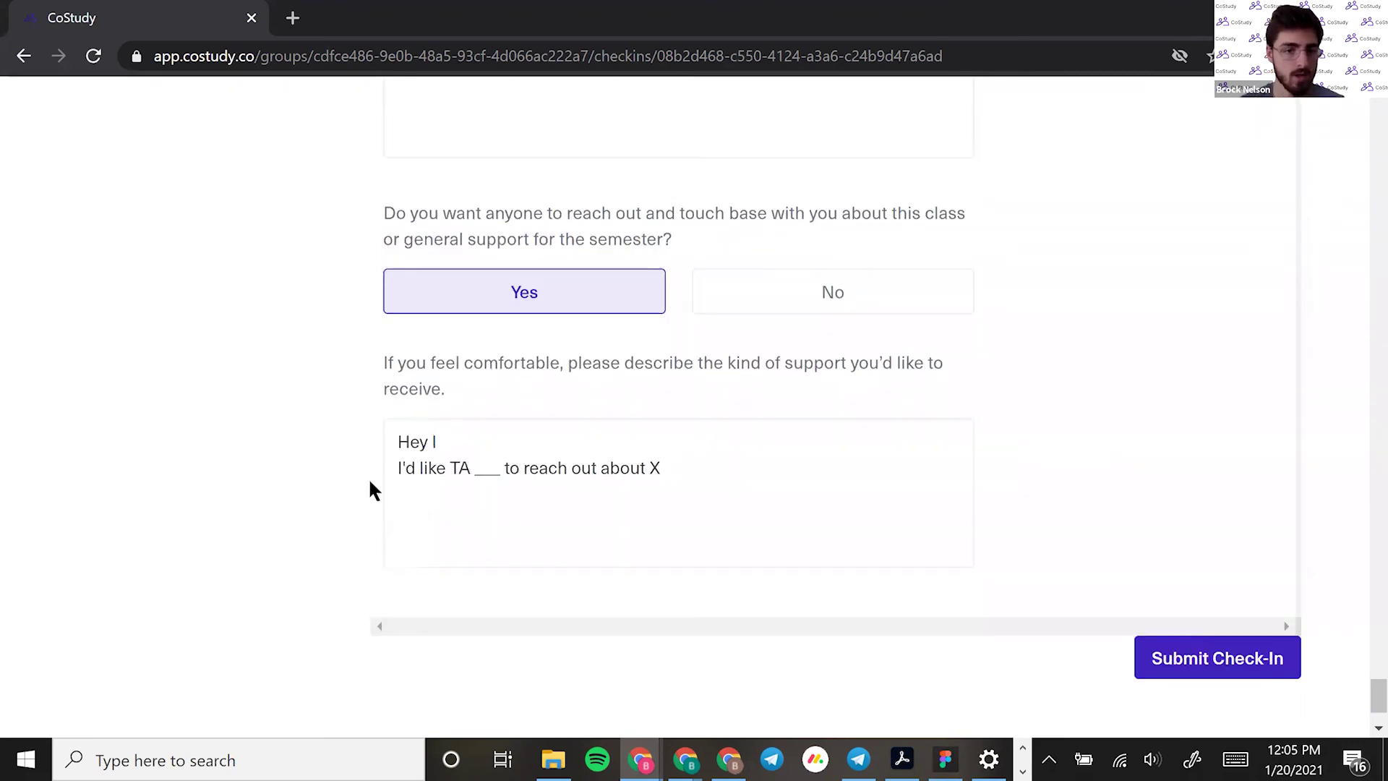
{"action": "scroll", "coordinate": [371, 483], "scroll_direction": "up", "scroll_amount": 15}
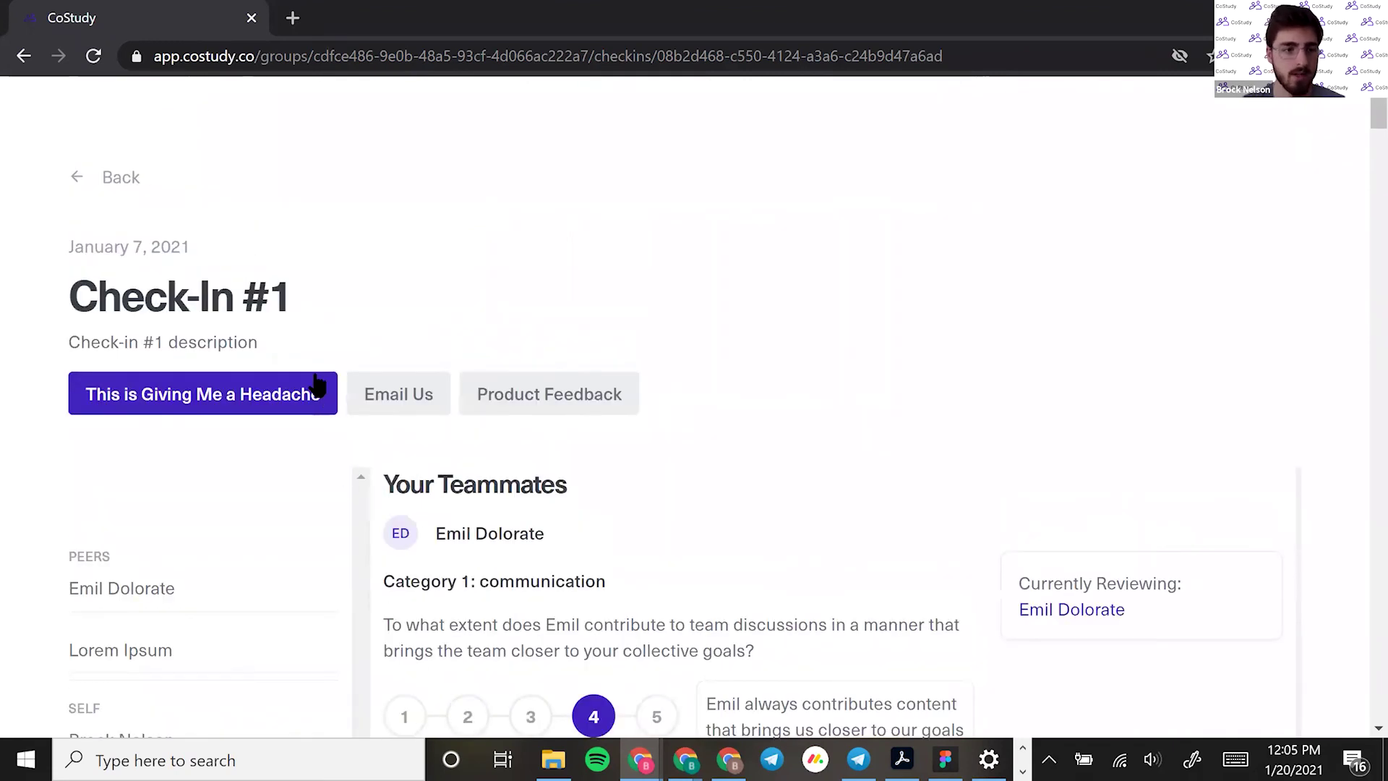
Go back to the EG1001 group page and review its Midpoint Review, Check-In #1 and Goal Setting check-ins
{"action": "left_click", "coordinate": [100, 175]}
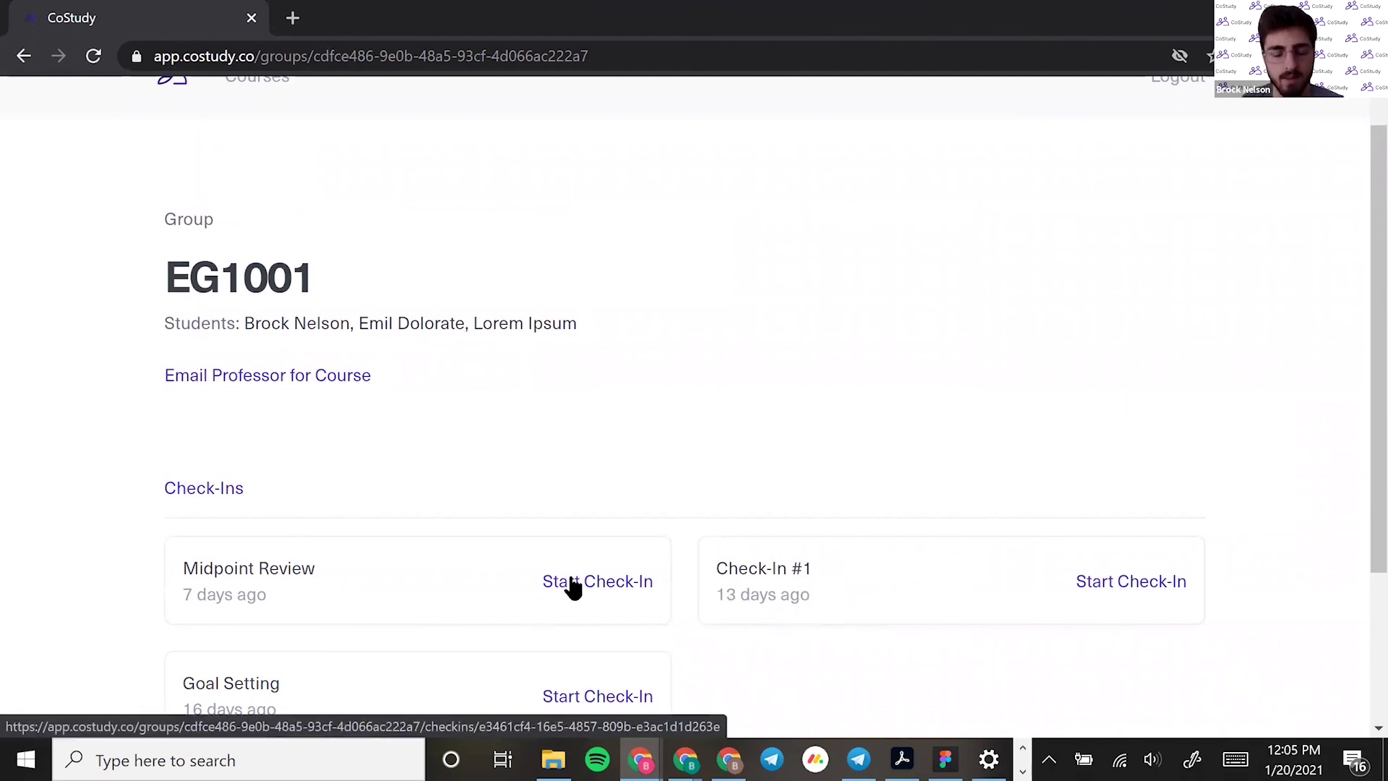
{"action": "scroll", "coordinate": [564, 578], "scroll_direction": "down", "scroll_amount": 1}
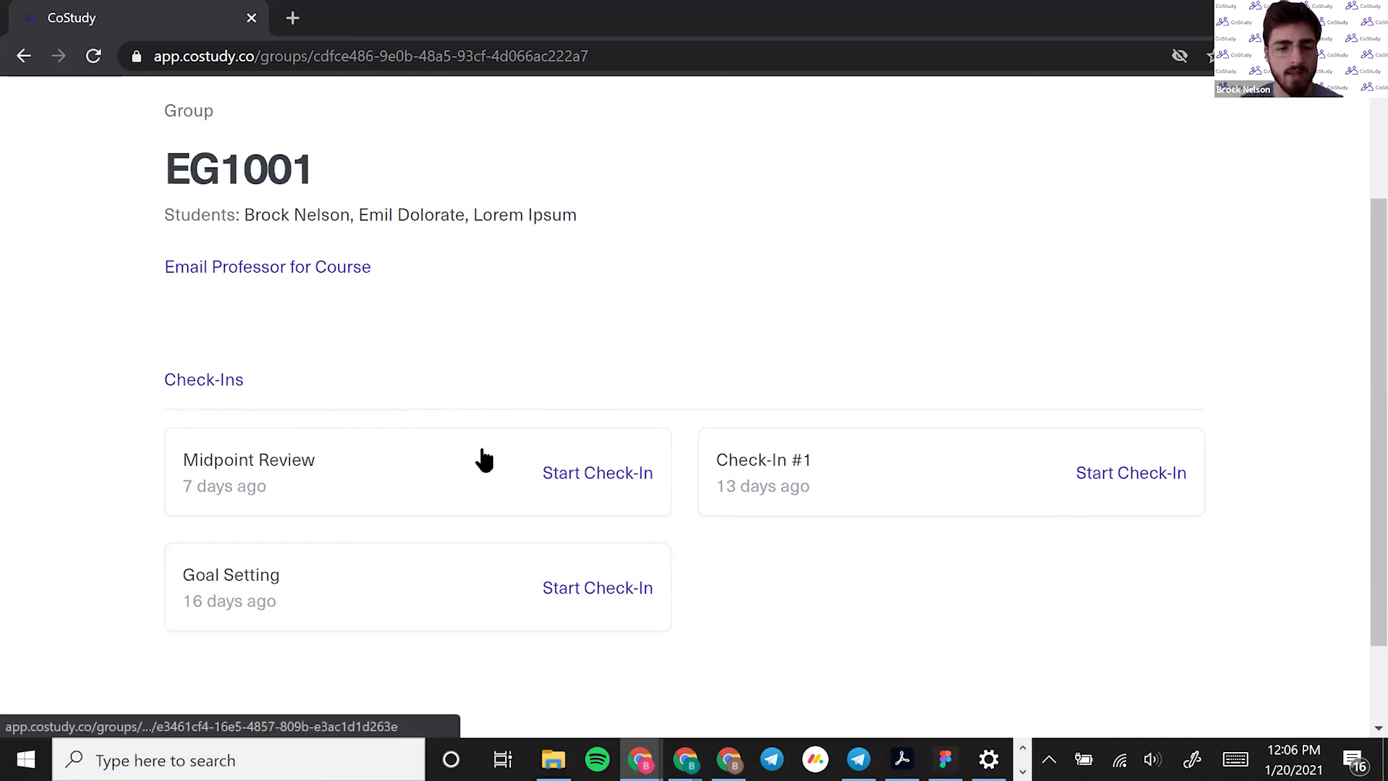
{"action": "scroll", "coordinate": [437, 380], "scroll_direction": "up", "scroll_amount": 2}
{"action": "scroll", "coordinate": [397, 419], "scroll_direction": "down", "scroll_amount": 2}
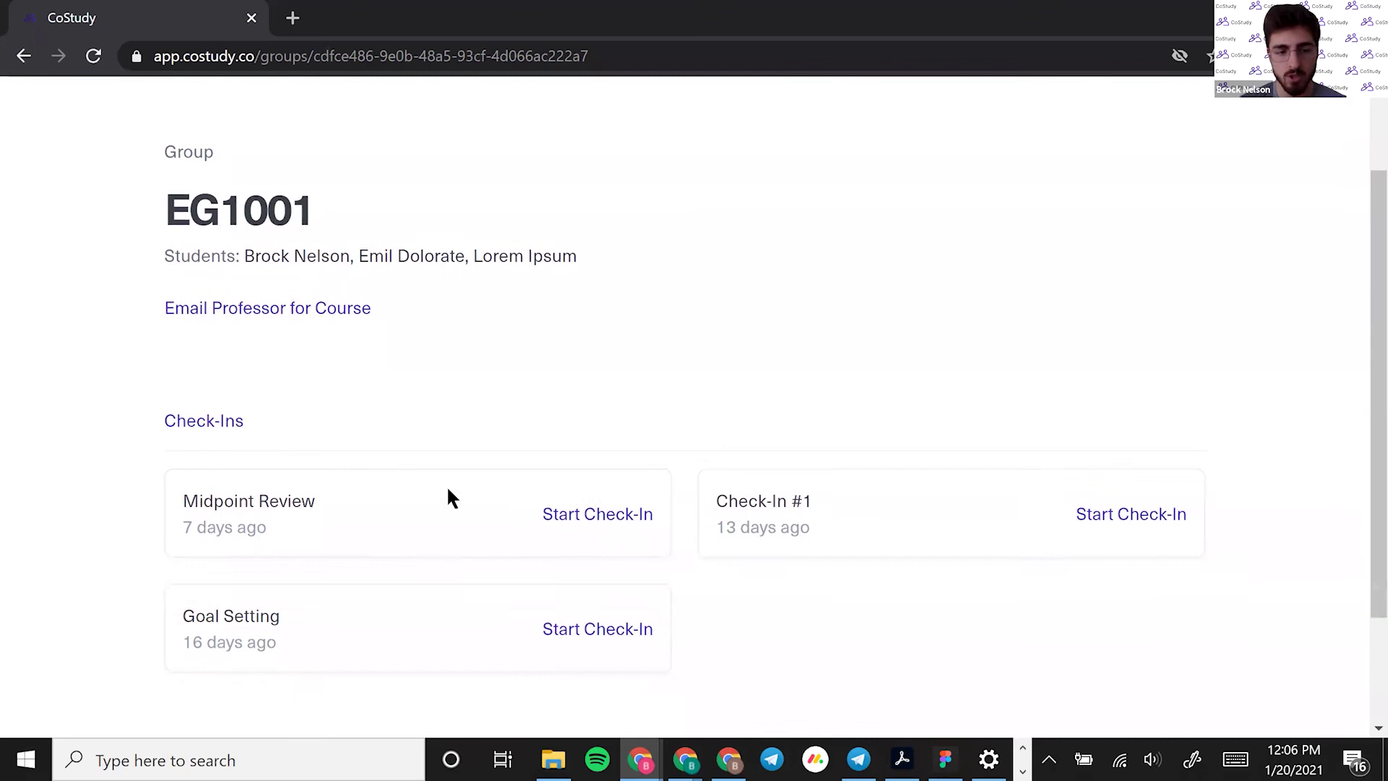
{"action": "scroll", "coordinate": [438, 506], "scroll_direction": "down", "scroll_amount": 2}
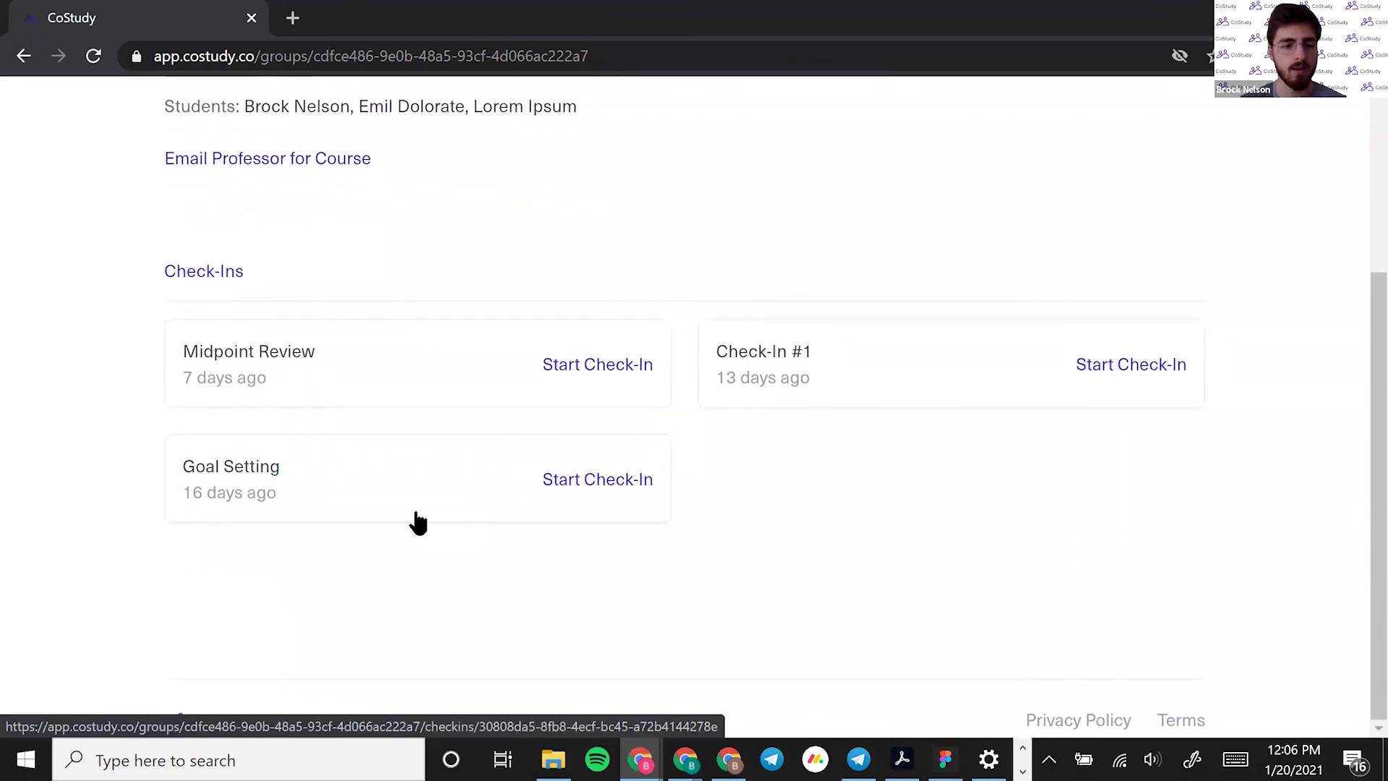
{"action": "scroll", "coordinate": [408, 528], "scroll_direction": "up", "scroll_amount": 2}
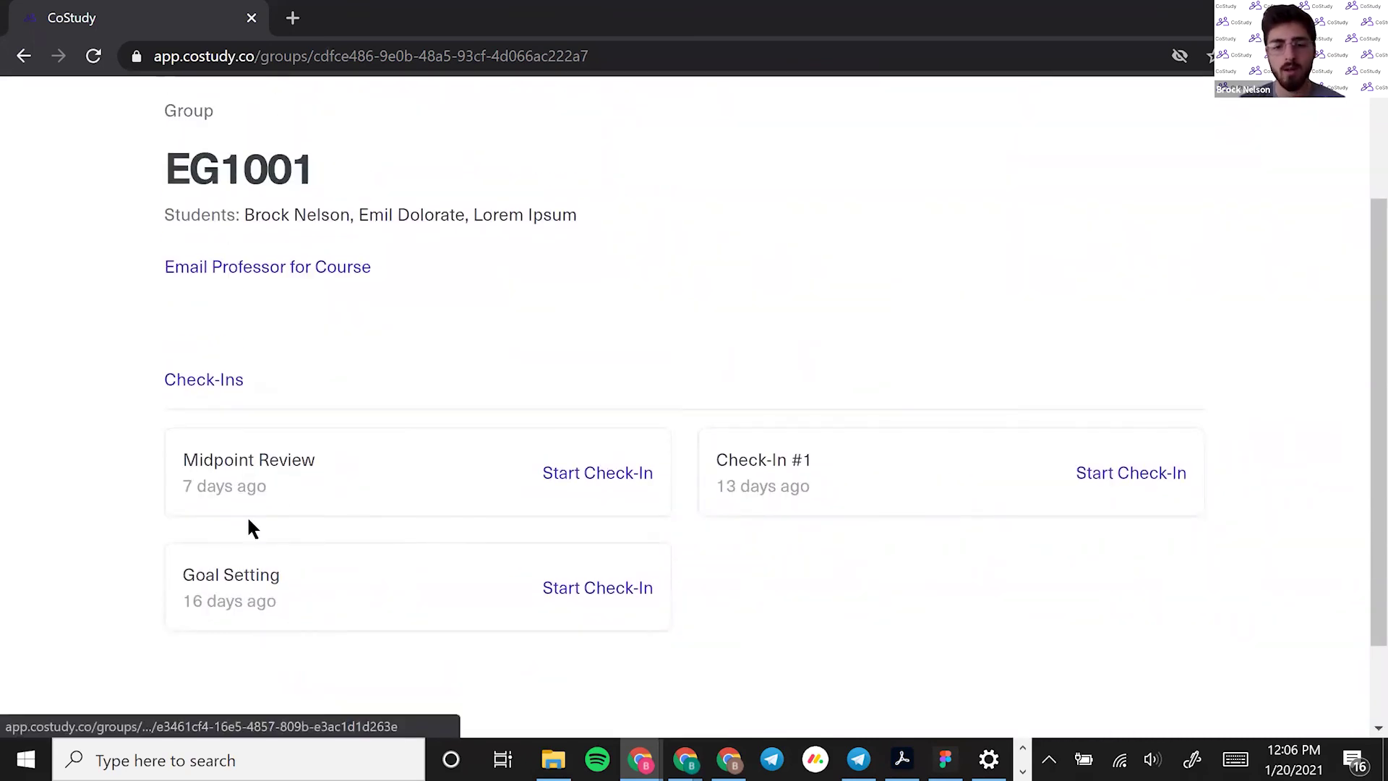